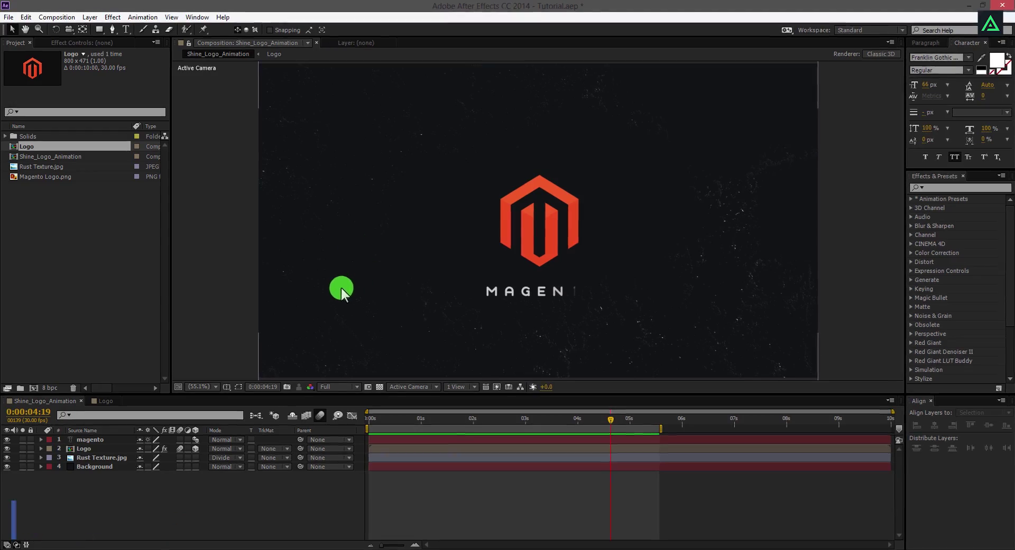
- Rewind to the start, hide the safe-area guides from the Logo comp, and return to Shine_Logo_Animation
drag(540, 425, 655, 426)
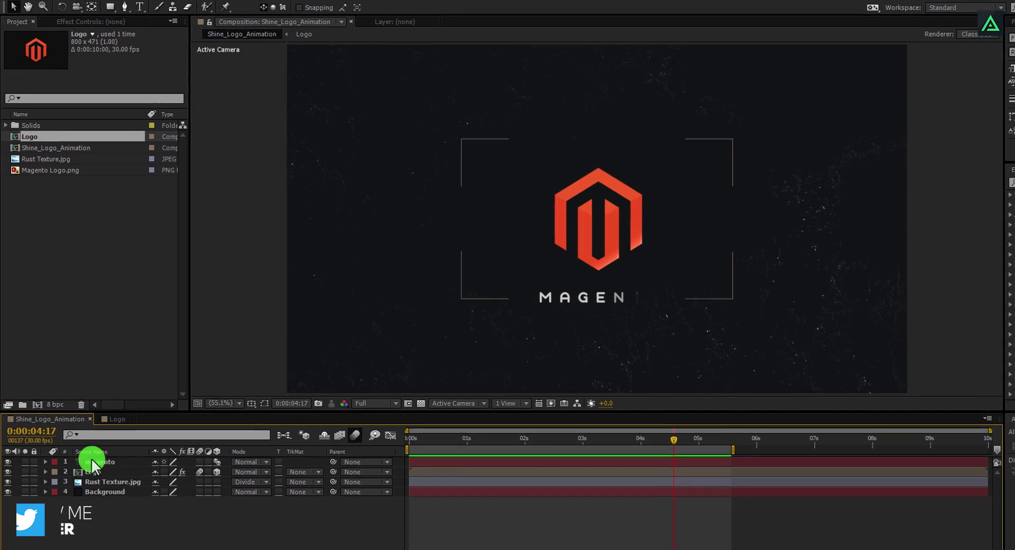
click(118, 420)
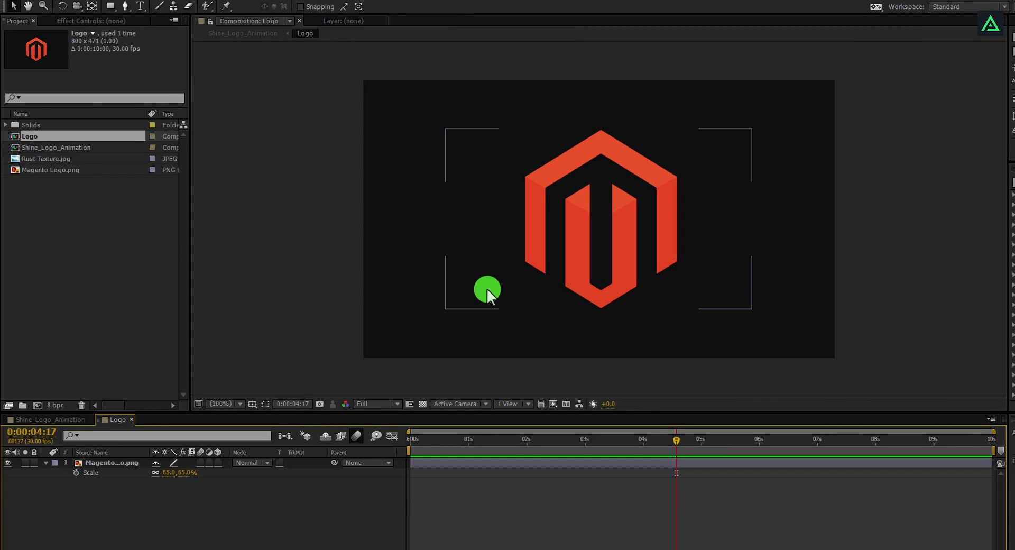
key(apostrophe)
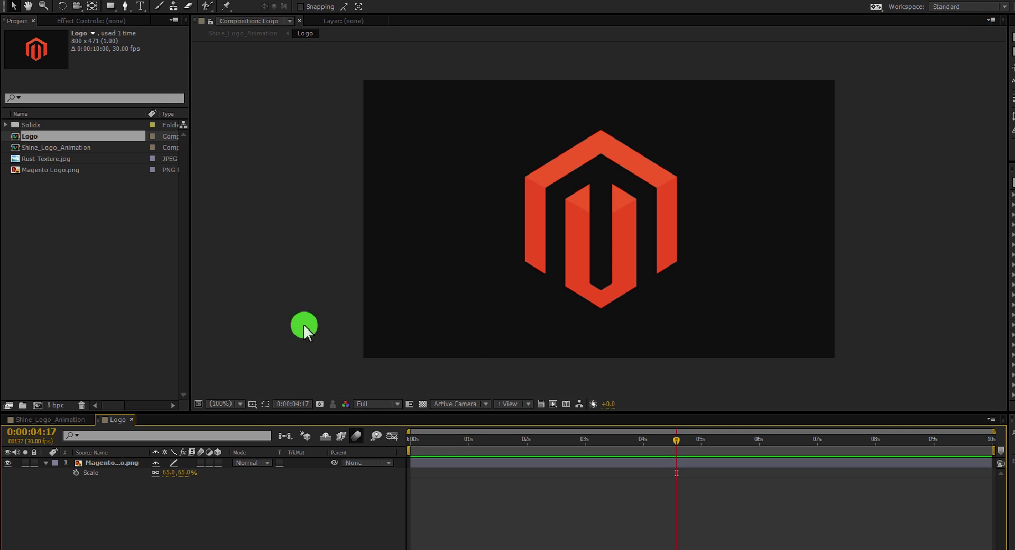
click(58, 420)
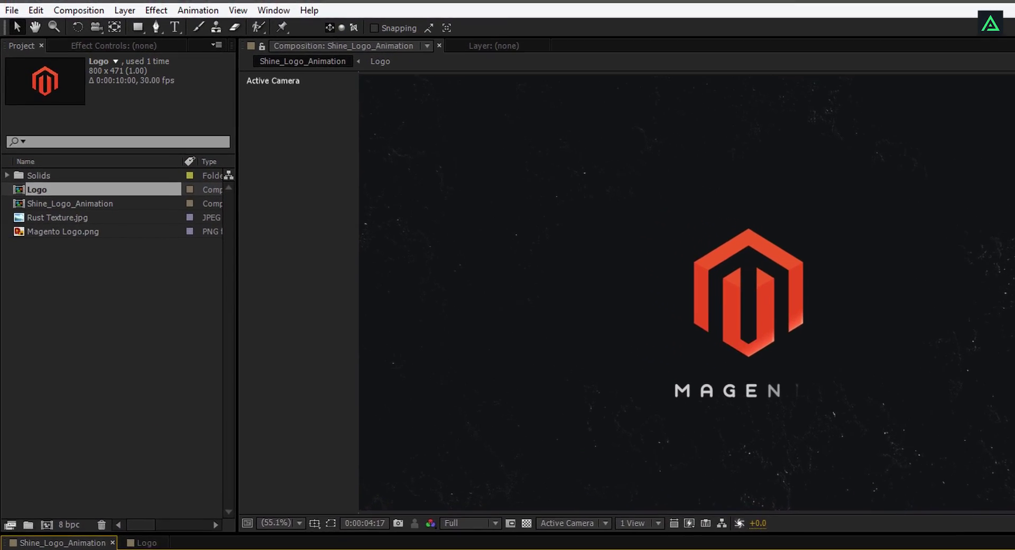
- Add Shine_Logo_Animation to the Render Queue from the Composition menu
click(78, 10)
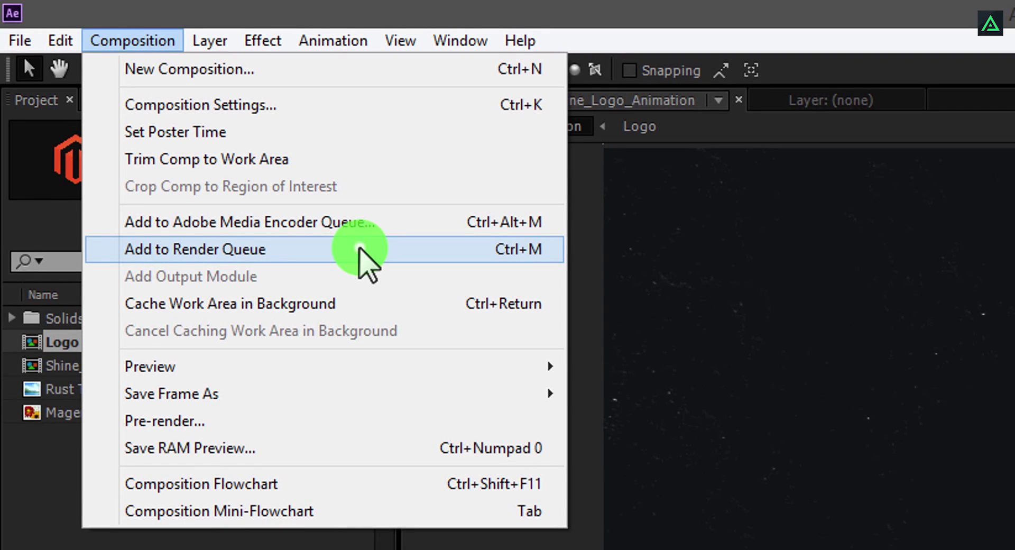
click(359, 248)
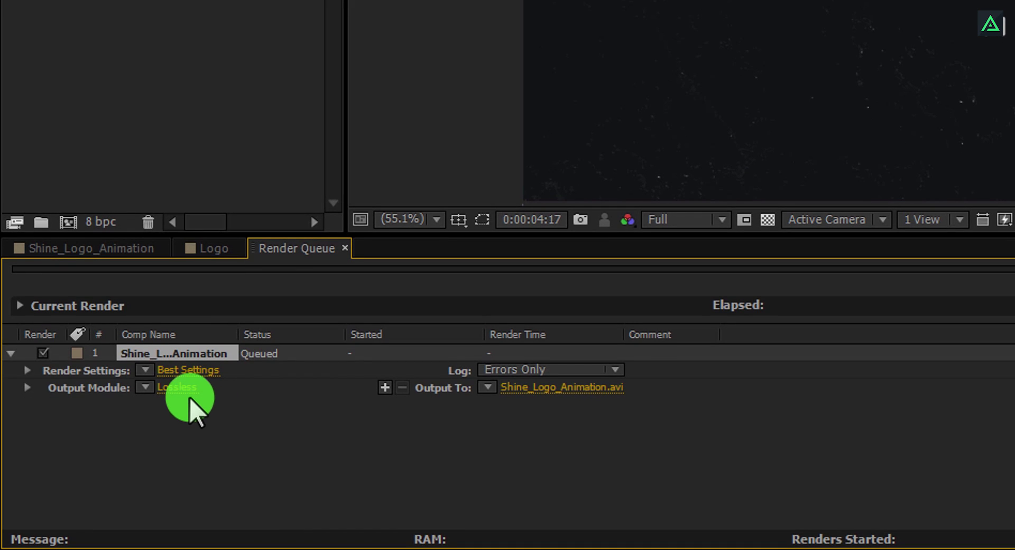
- Change the Lossless output module's format from AVI to QuickTime
click(179, 387)
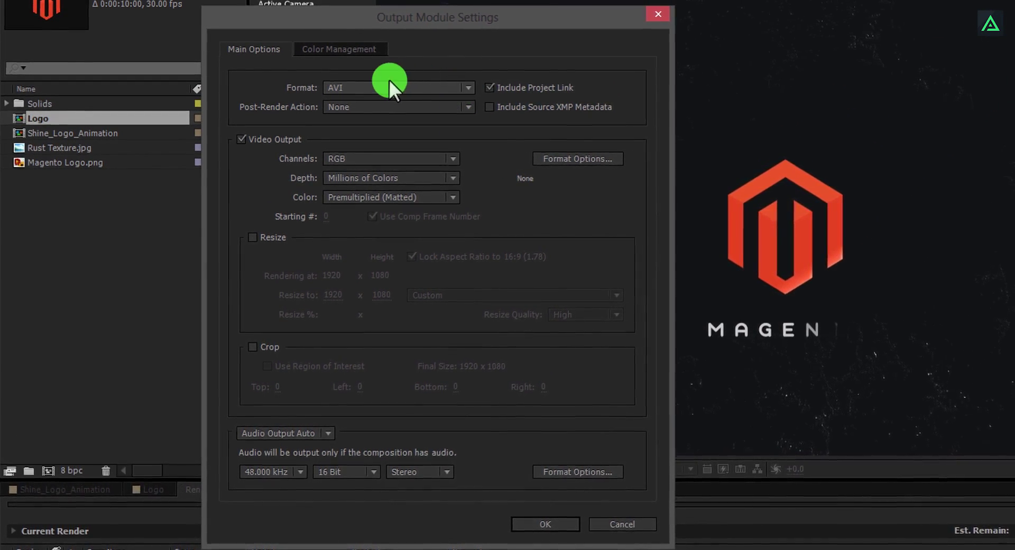
click(439, 87)
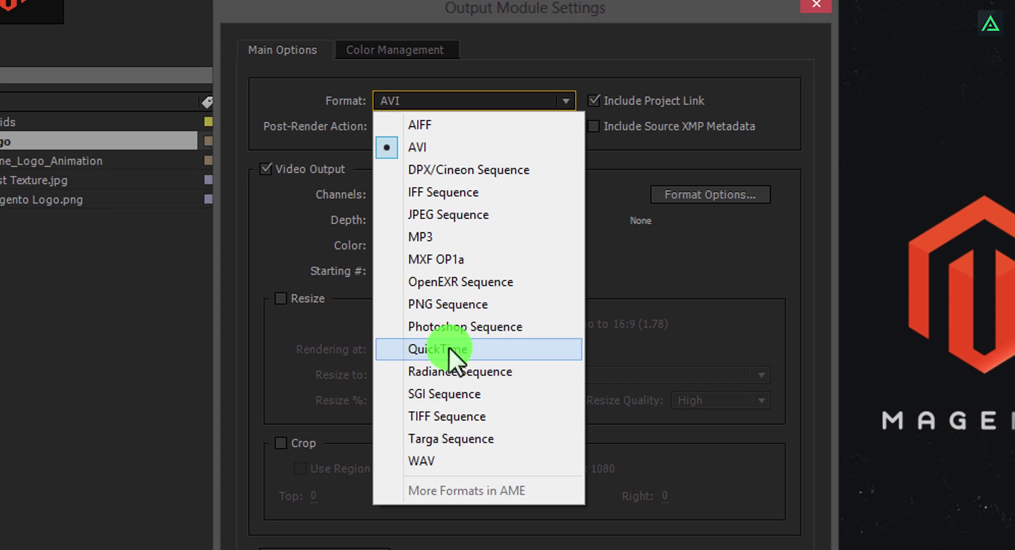
click(493, 345)
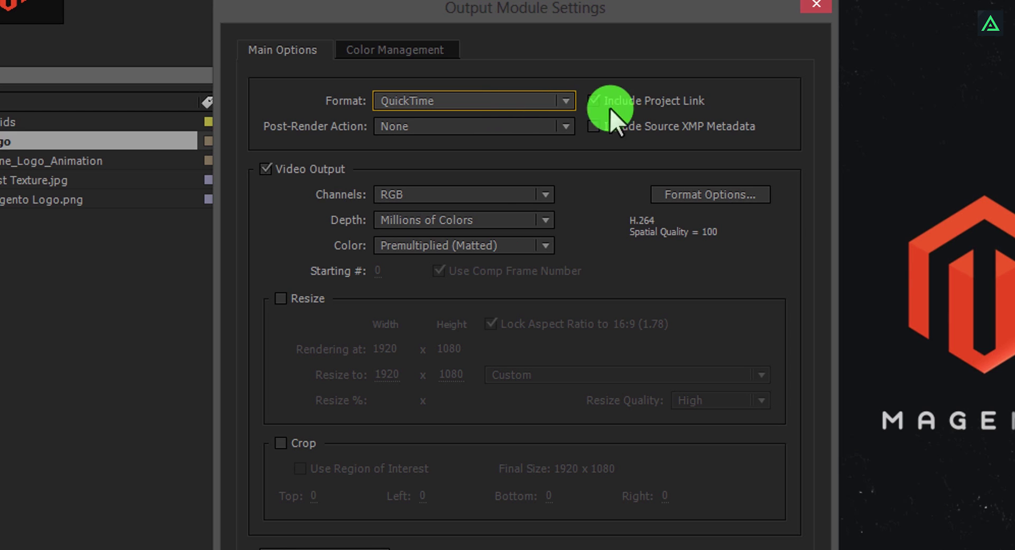
- Set the QuickTime video codec to Photo - JPEG with quality 80
click(708, 195)
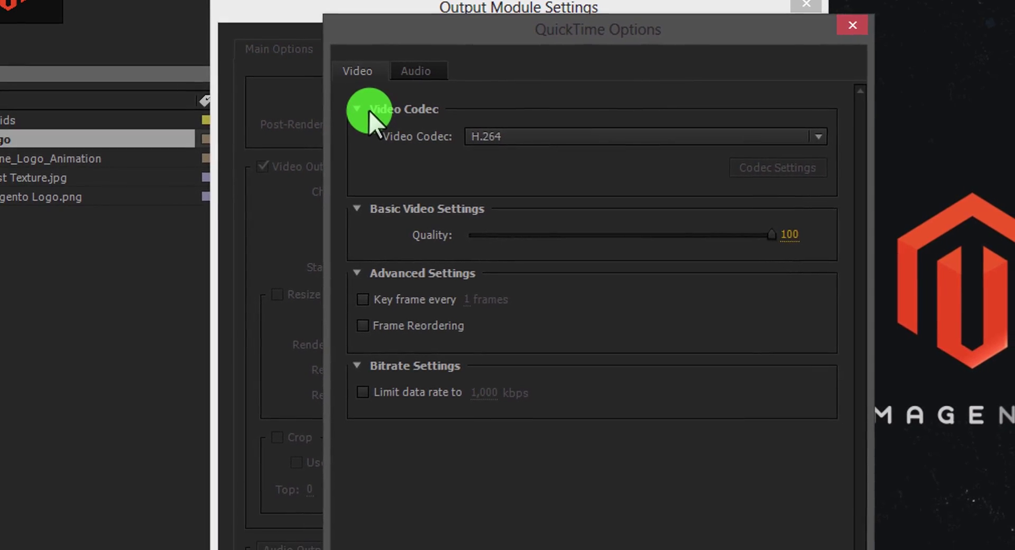
click(615, 140)
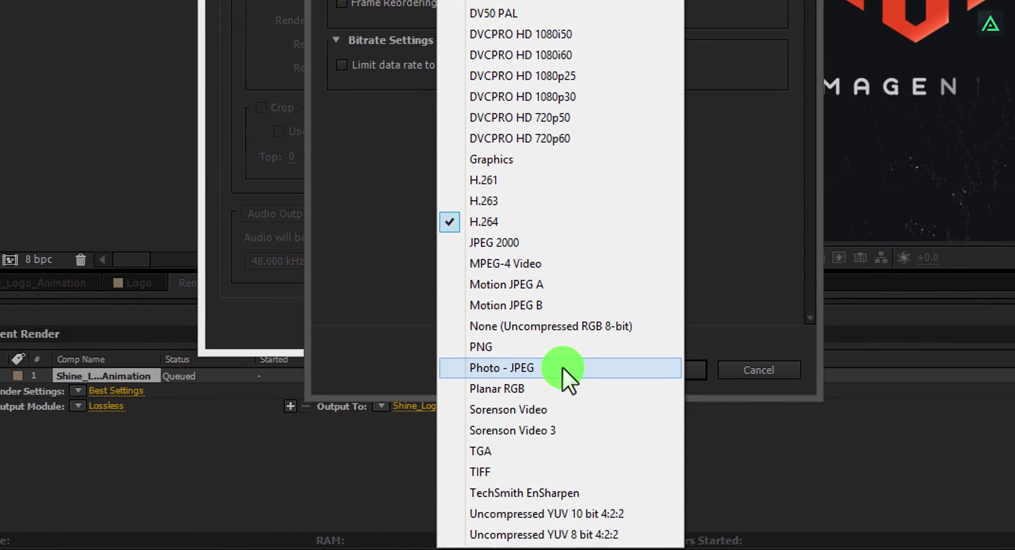
click(562, 367)
click(731, 117)
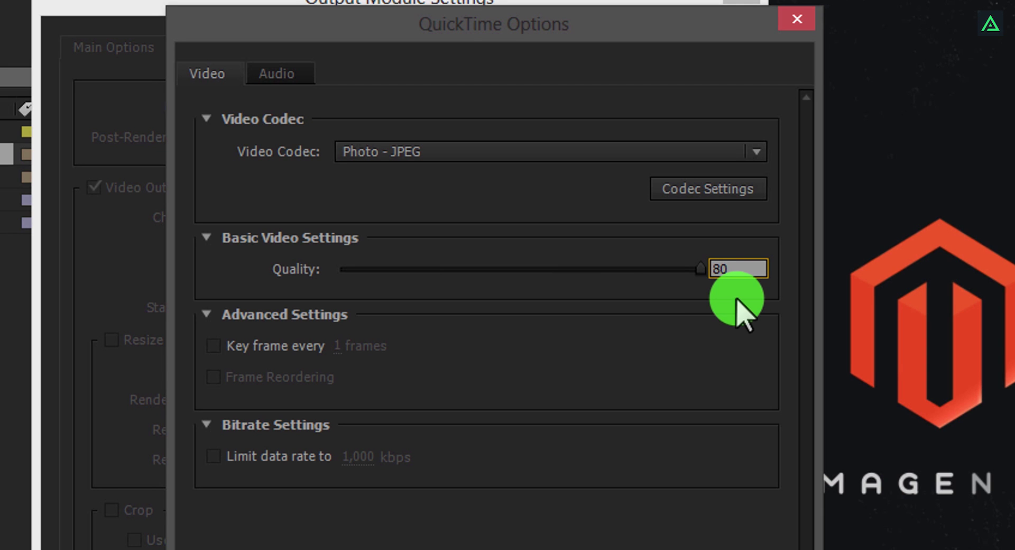
click(736, 299)
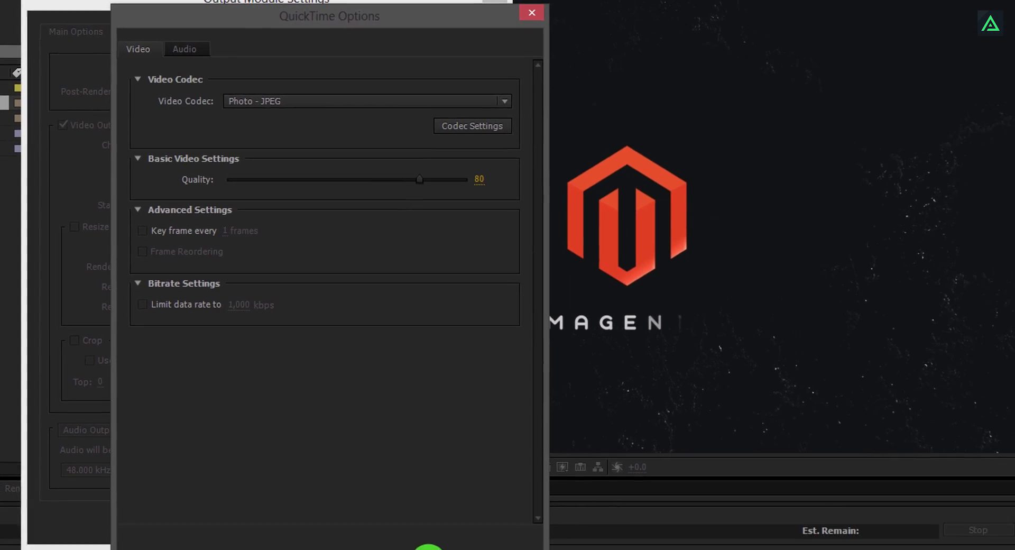
click(384, 521)
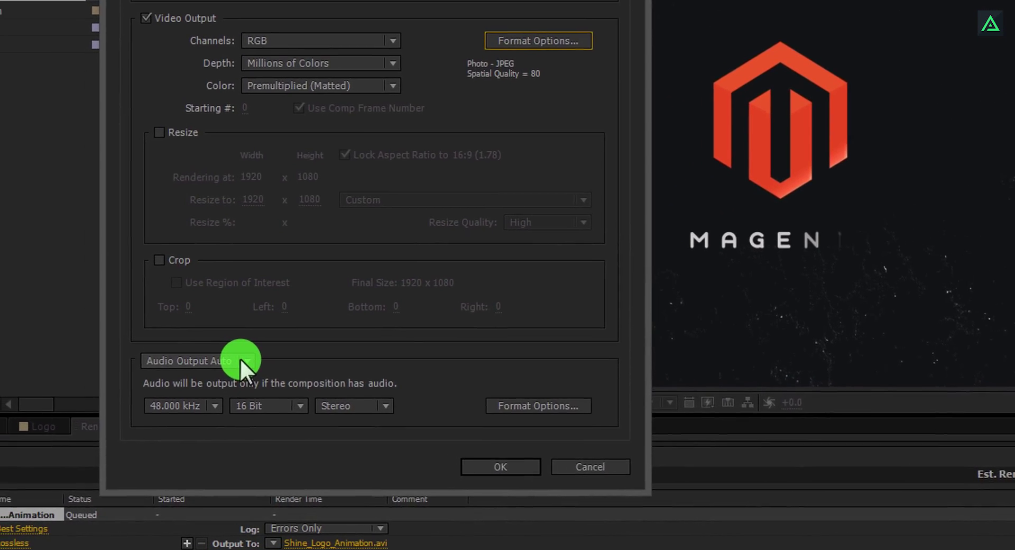
- Turn audio output off and confirm the output module settings
click(245, 359)
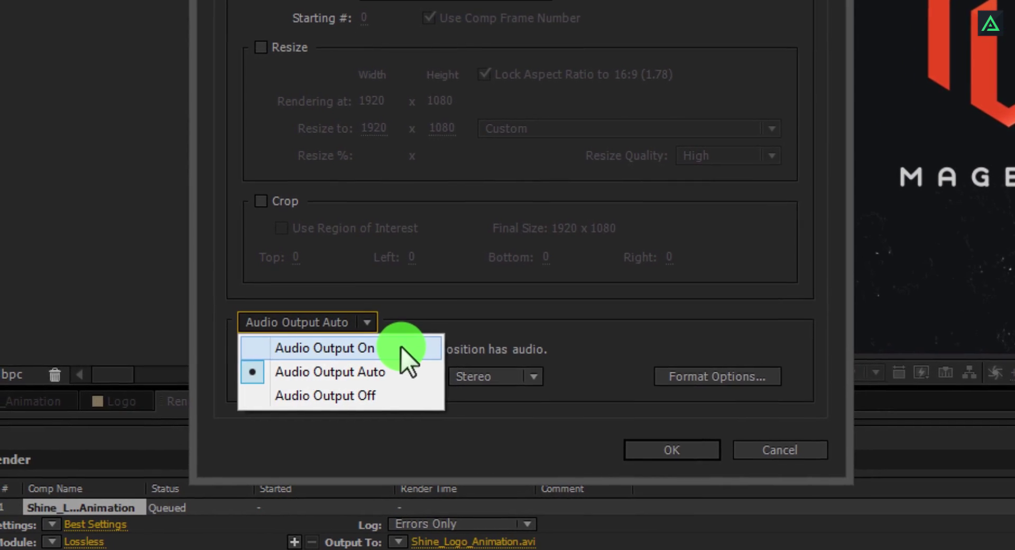
click(401, 347)
click(368, 322)
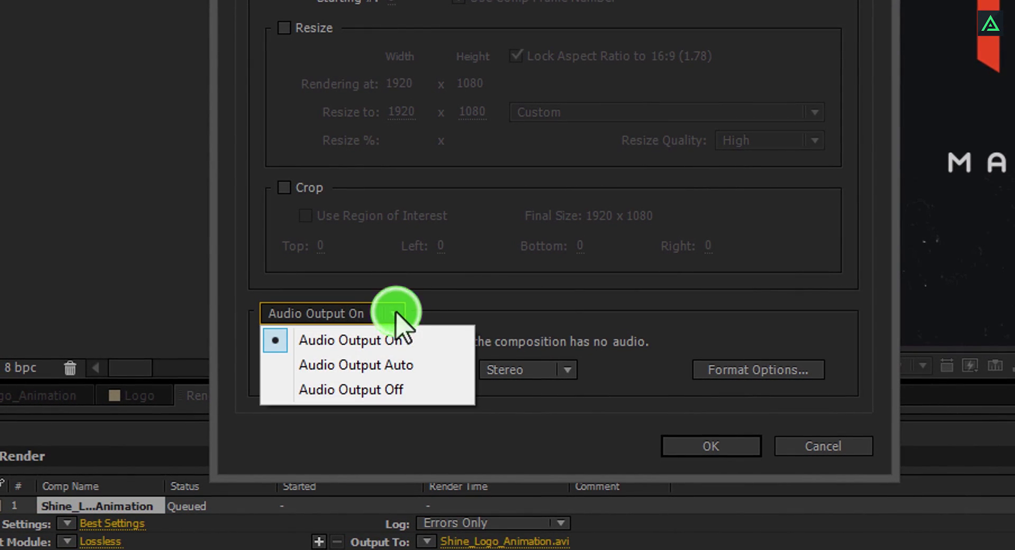
click(400, 390)
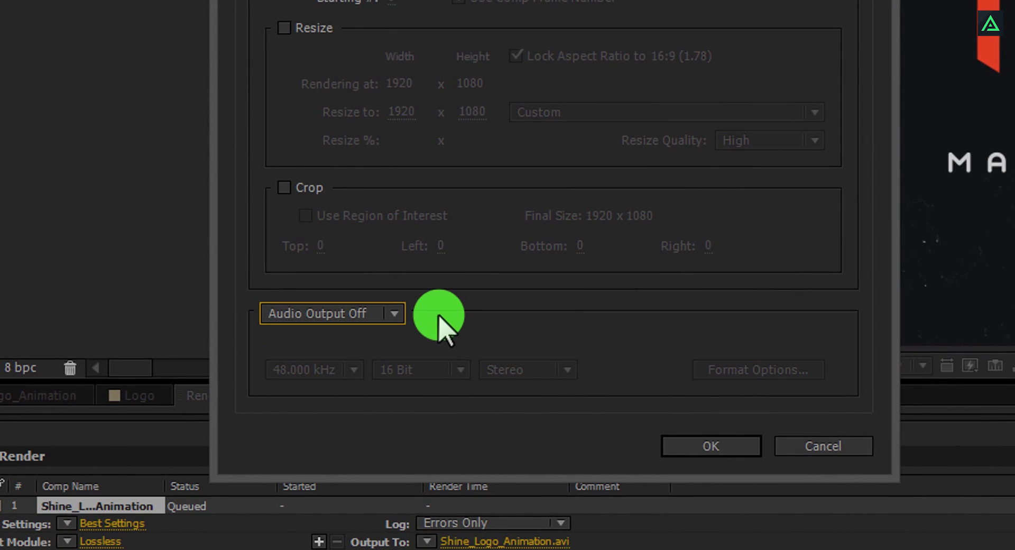
click(711, 445)
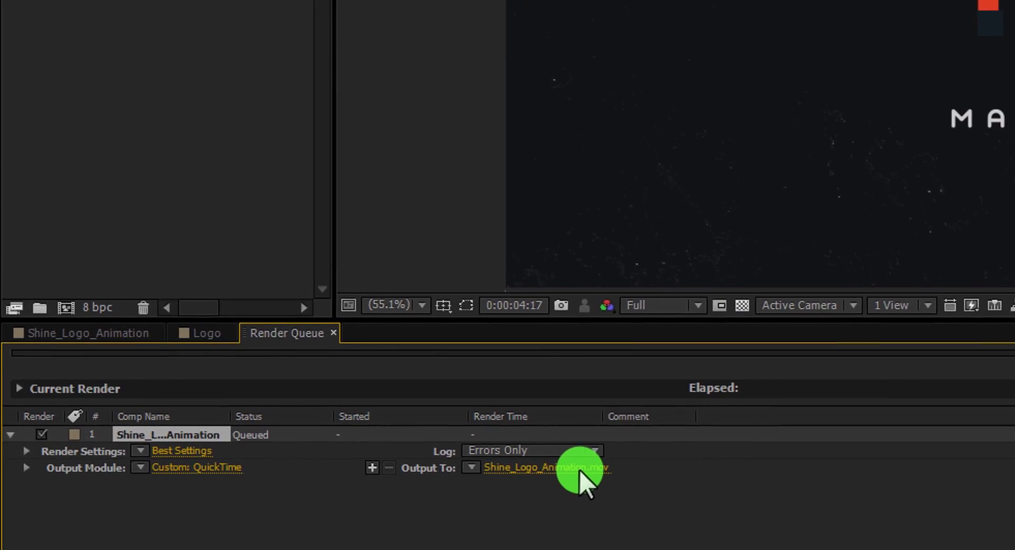
- Set the output to the Render folder and render the QuickTime movie
click(640, 455)
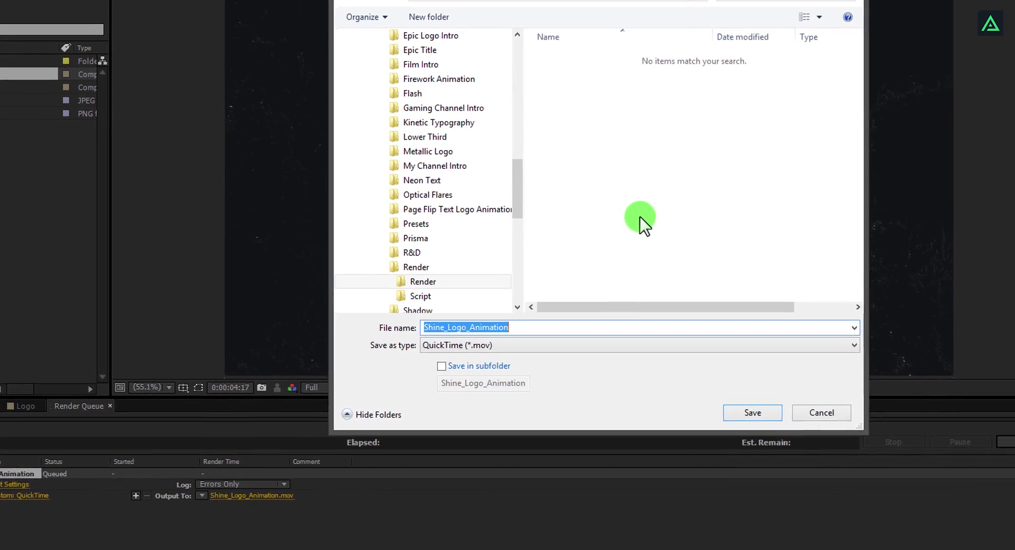
click(707, 399)
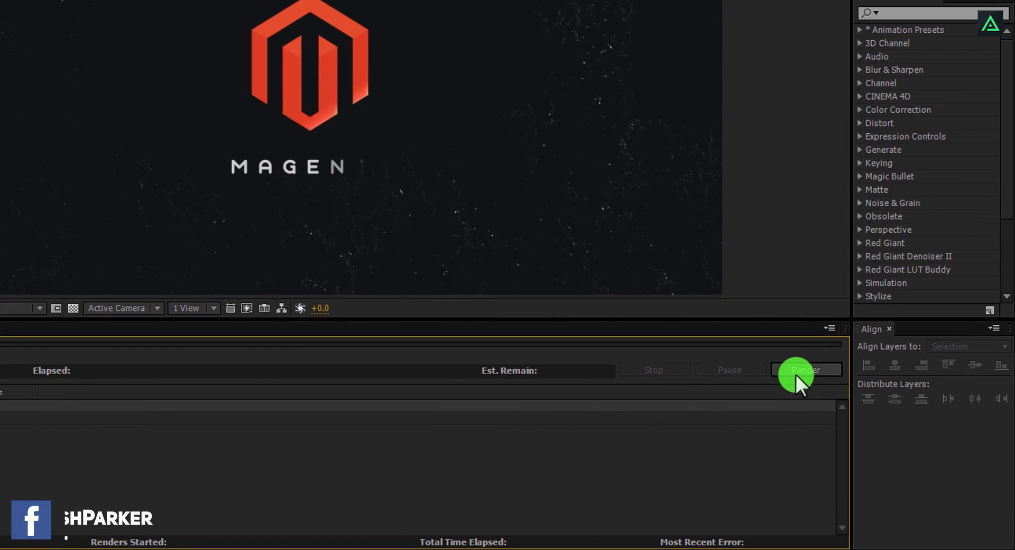
click(794, 372)
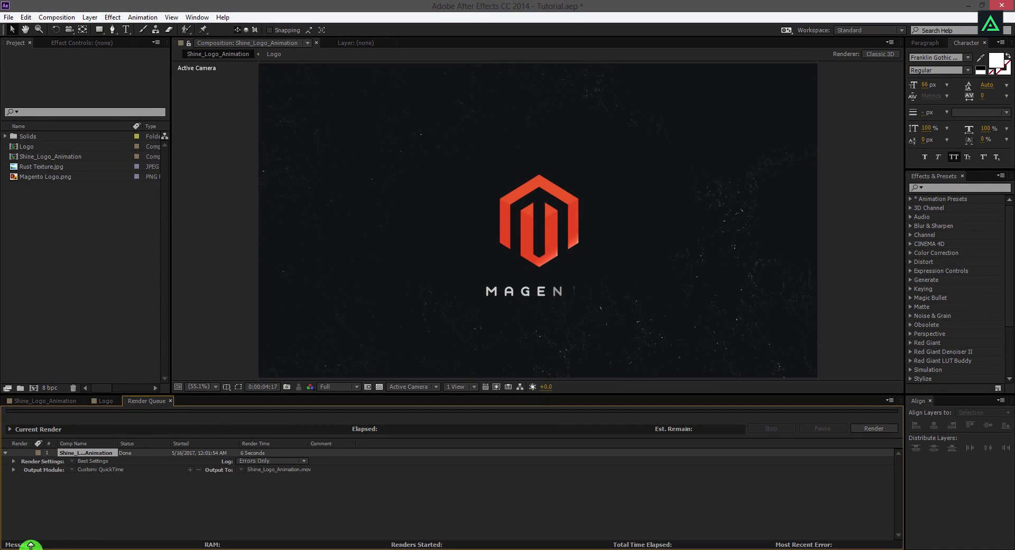
- Play the rendered Shine_Logo_Animation.mov from the Render folder in File Explorer
click(31, 544)
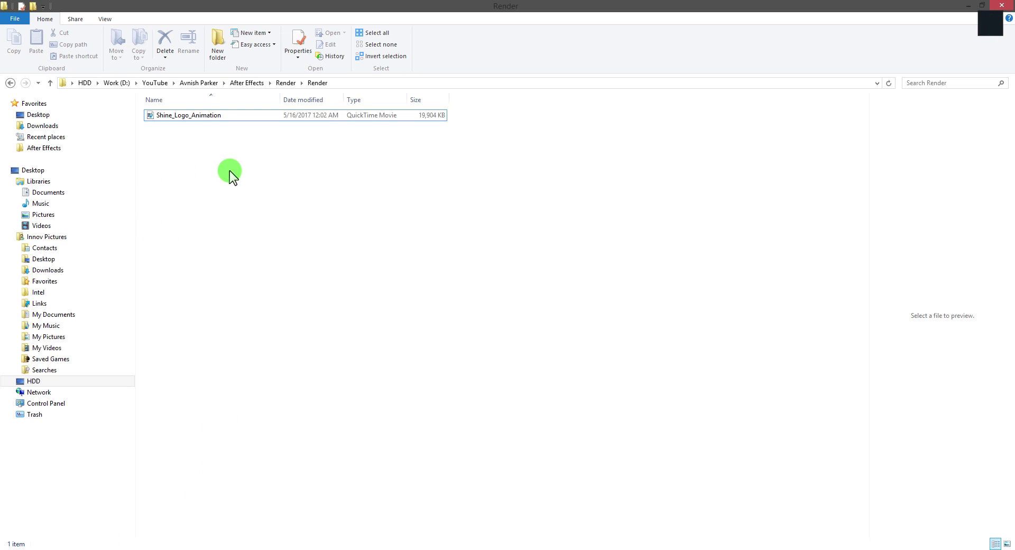
click(192, 115)
double_click(191, 115)
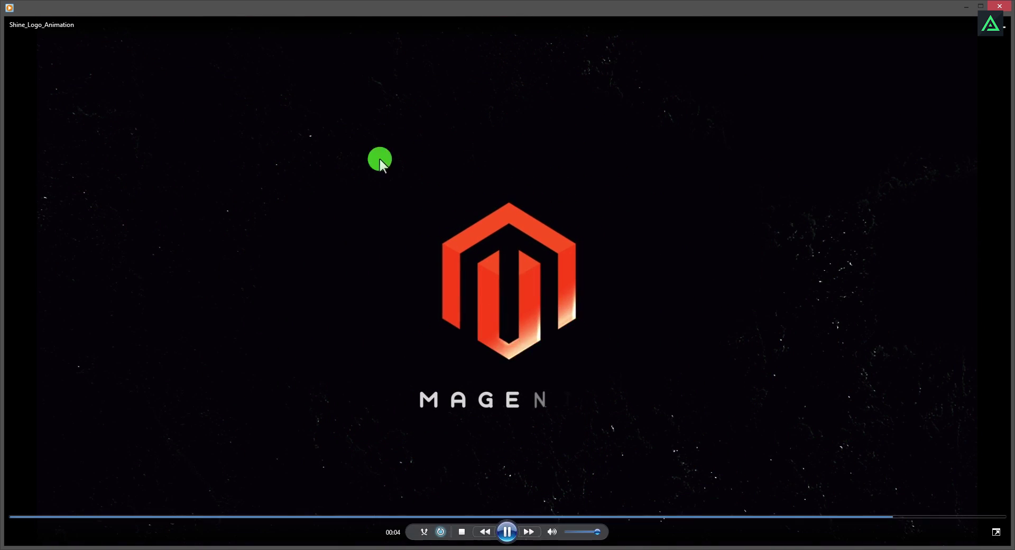
- Close Windows Media Player after watching the movie
click(1002, 6)
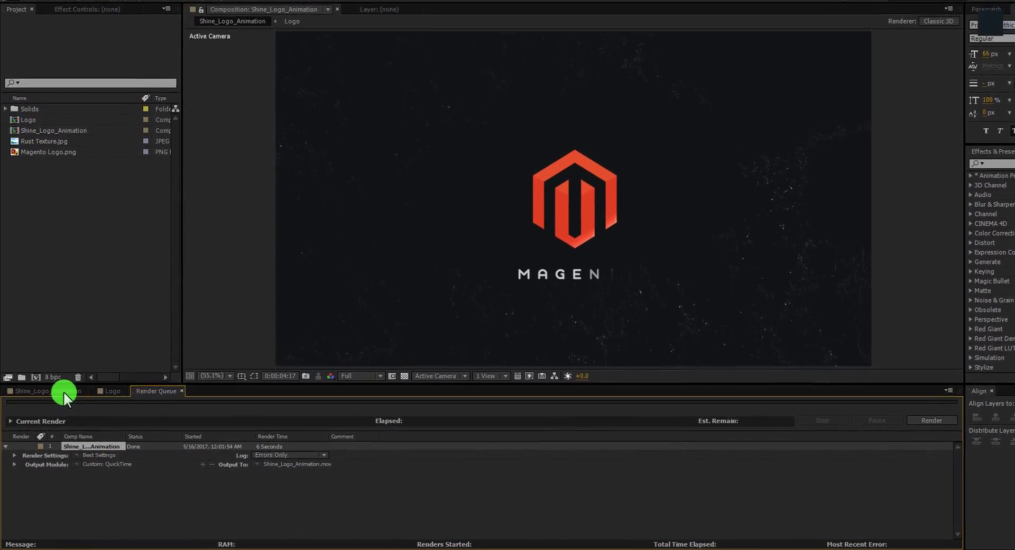
- In the Shine_Logo_Animation timeline, hide the Background and Rust Texture layers
click(62, 396)
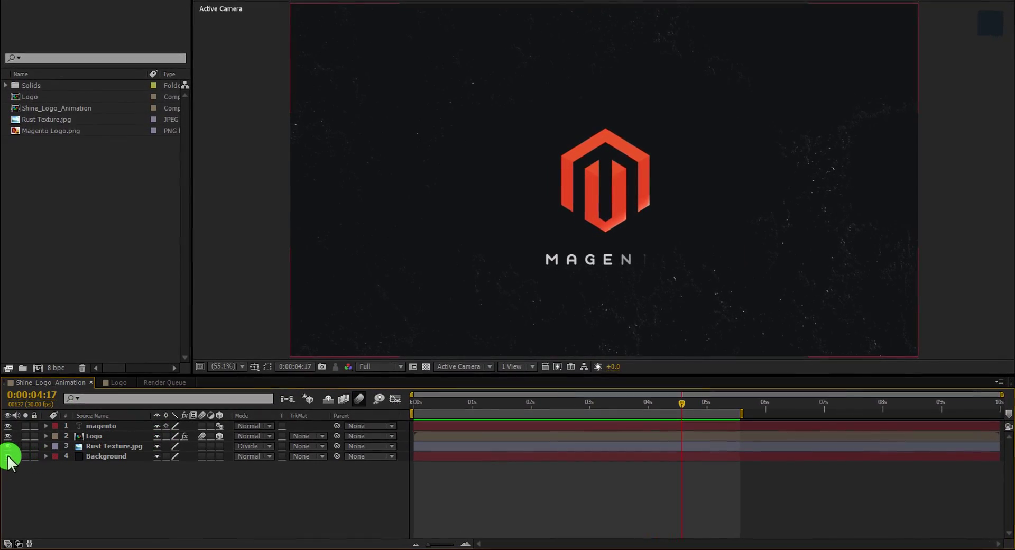
click(8, 456)
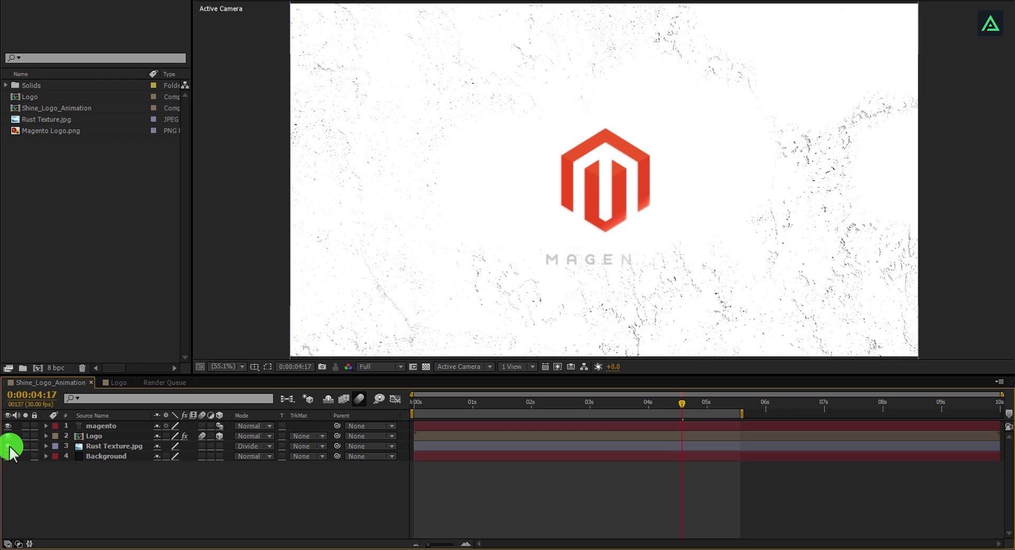
click(9, 446)
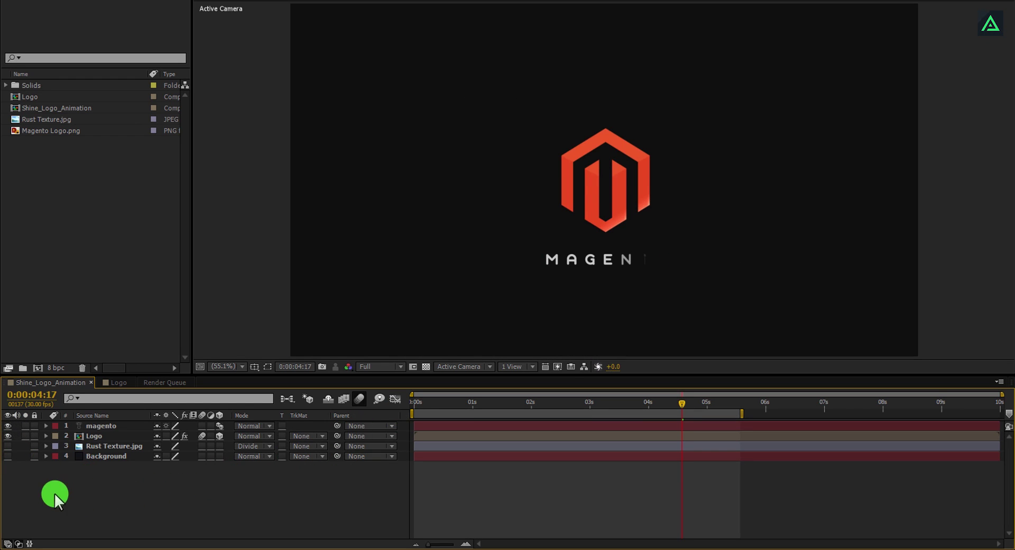
- Toggle the transparency grid on and off, then move back to 0:00:01:03
click(426, 365)
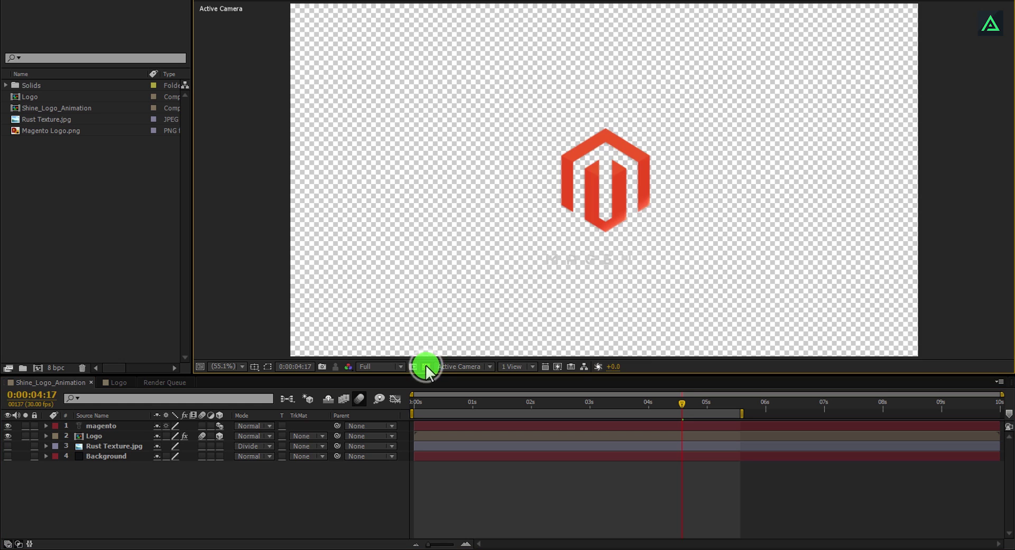
click(426, 366)
click(426, 365)
click(426, 366)
mouse_move(493, 402)
mouse_down()
mouse_move(458, 402)
mouse_move(480, 404)
mouse_up()
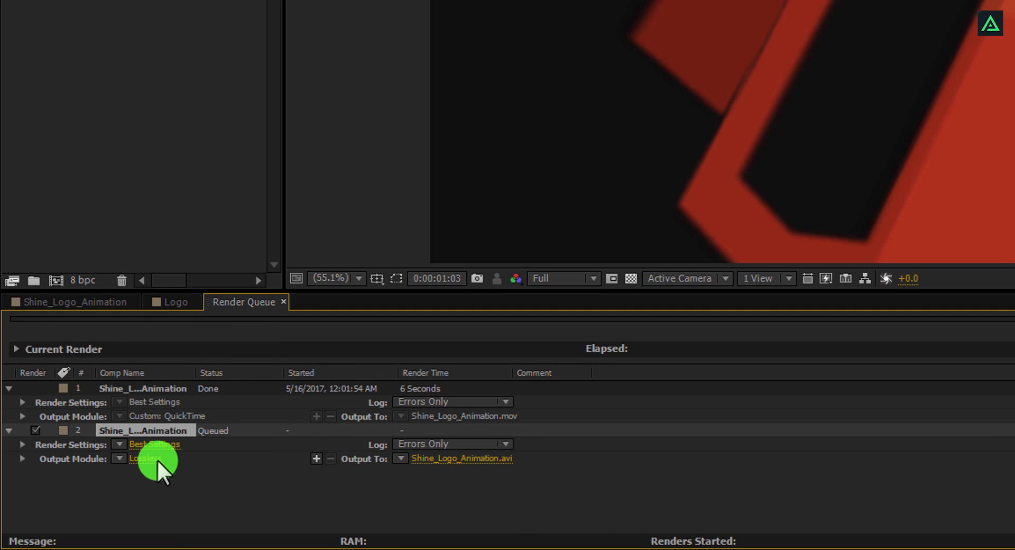
- Set the second queued render's output format to QuickTime
click(154, 459)
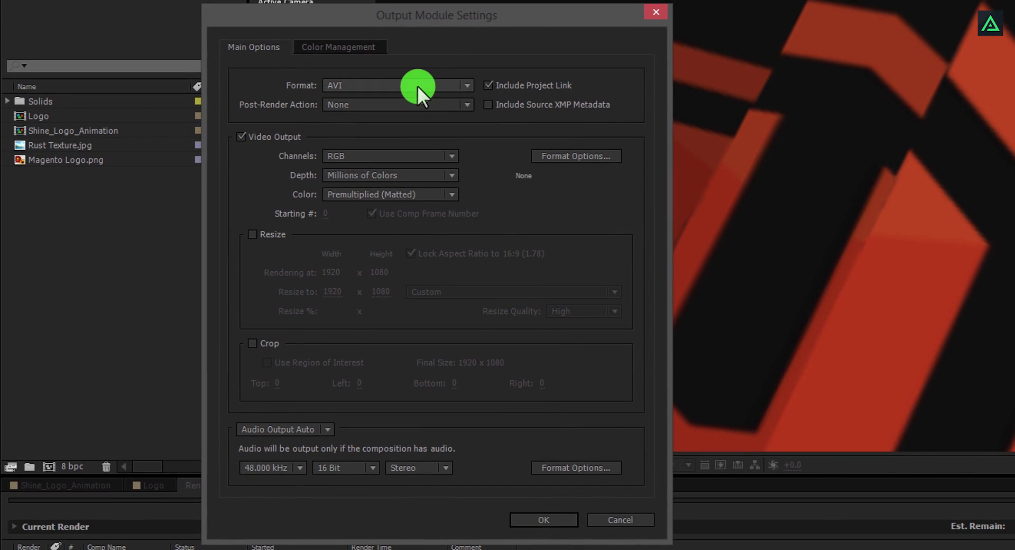
click(417, 86)
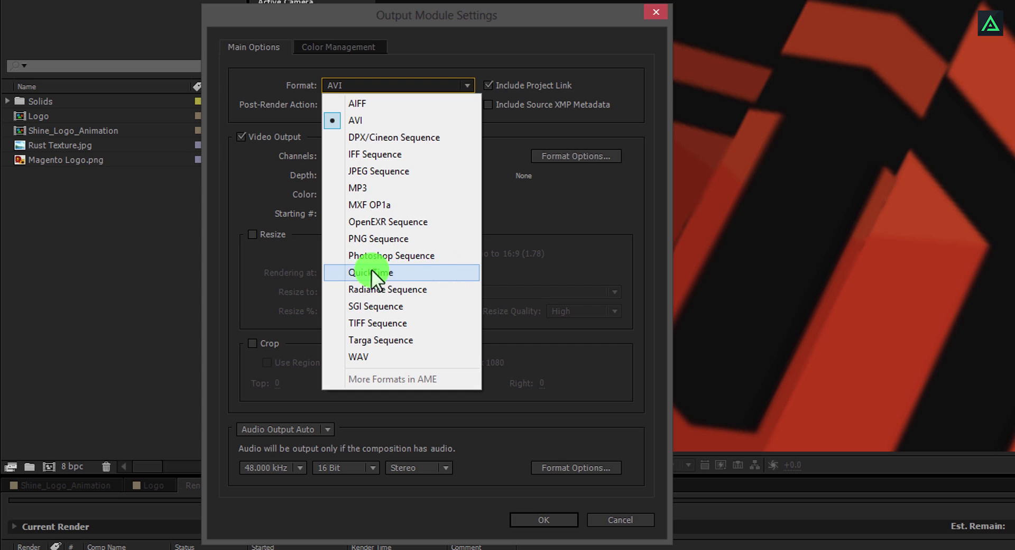
click(438, 274)
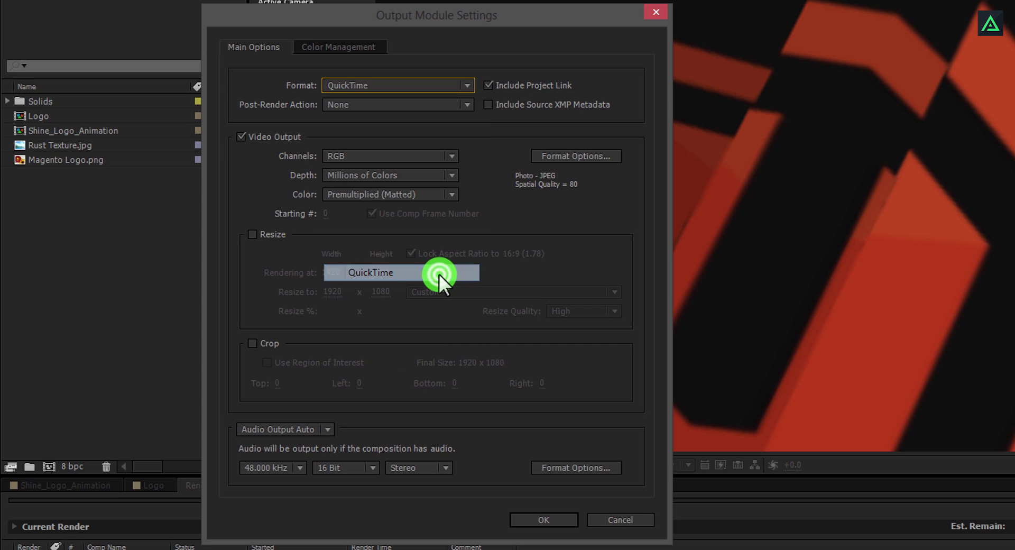
- Use the PNG codec at quality 100 with RGB + Alpha channels
click(603, 157)
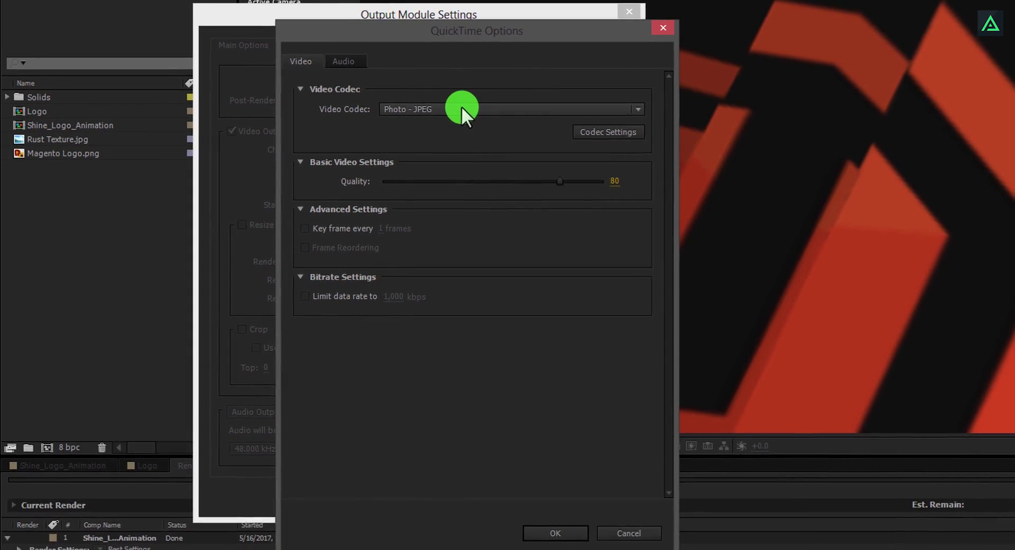
click(460, 107)
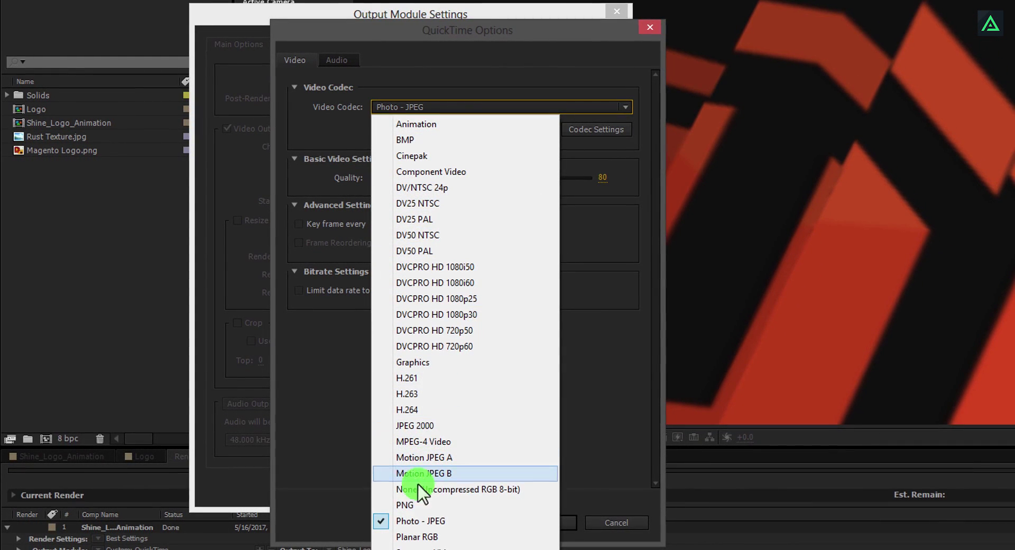
click(441, 504)
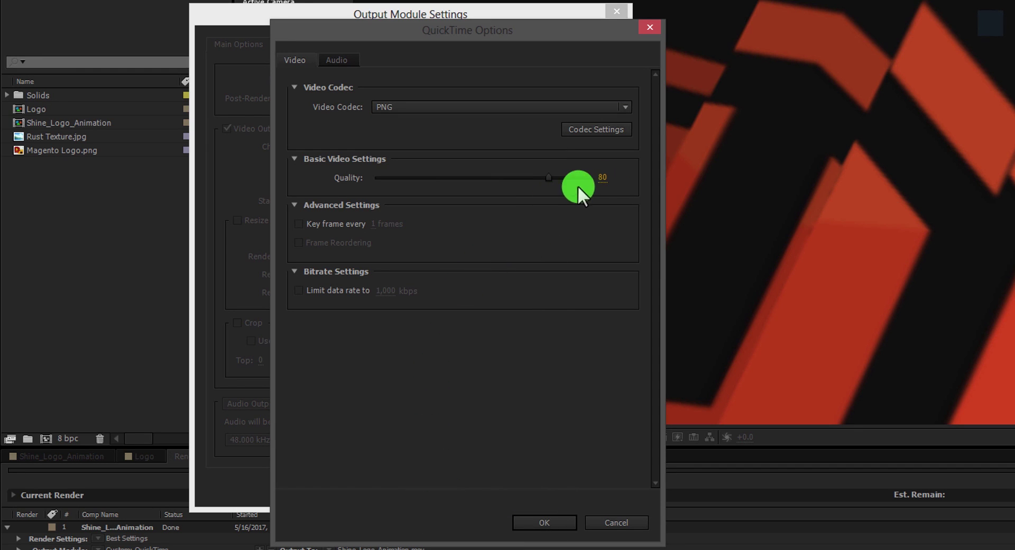
drag(549, 178, 600, 191)
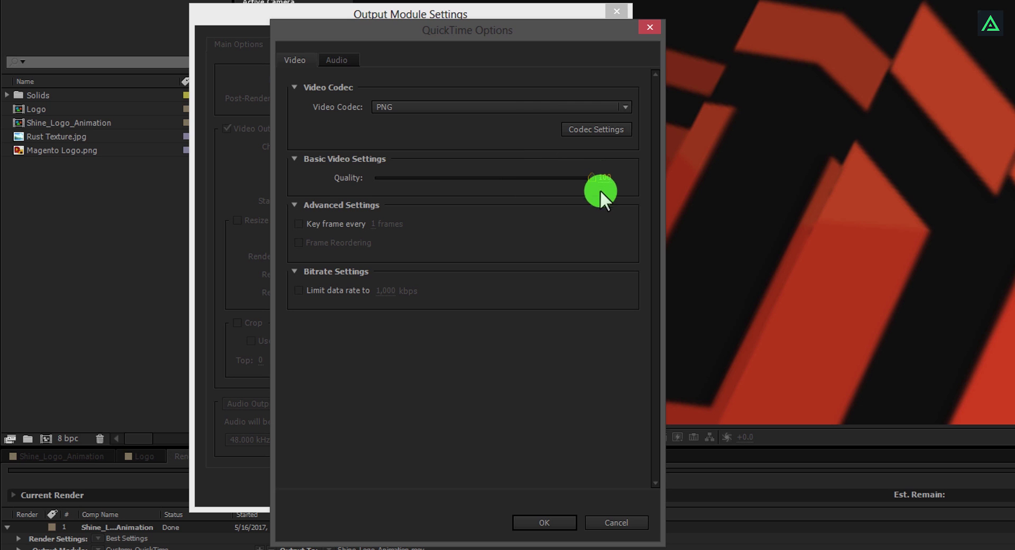
click(542, 522)
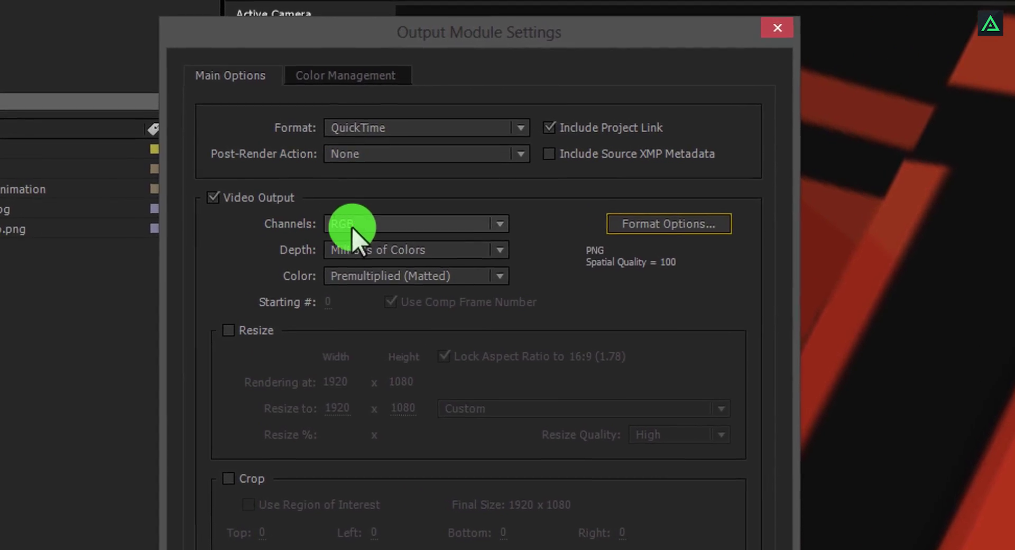
click(383, 226)
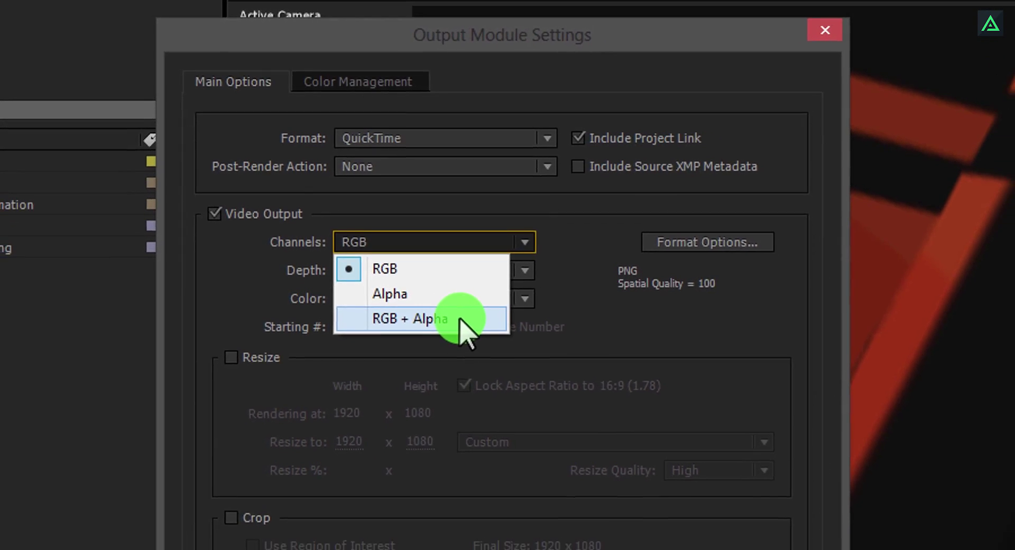
click(458, 317)
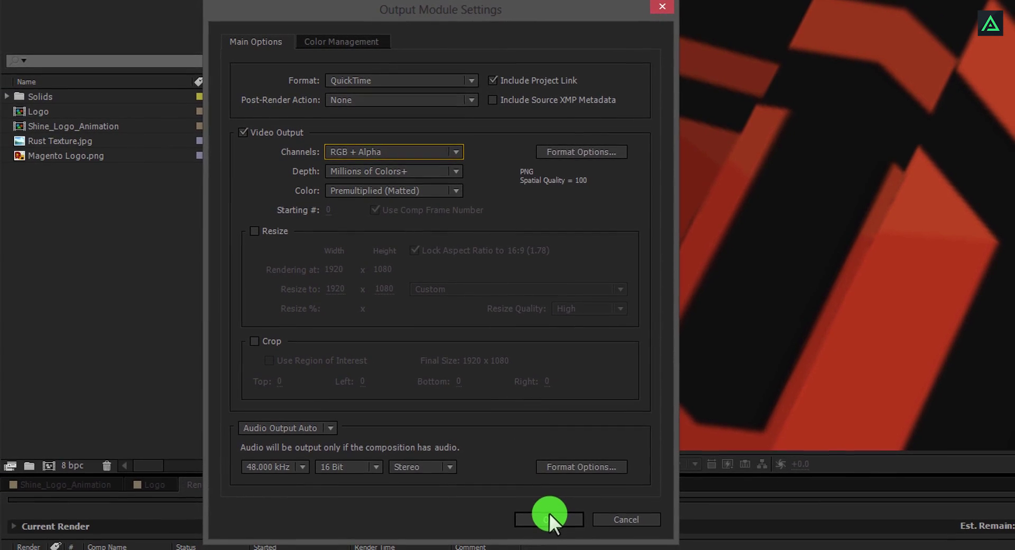
- Name the output Shine_Logo_Animation_NO_BG.mov in the Render folder and render it
click(549, 515)
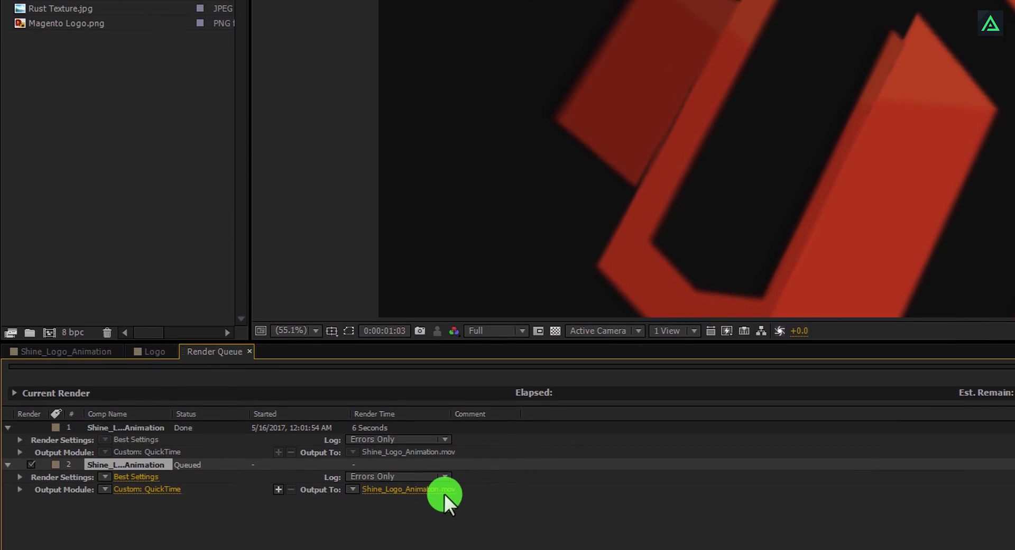
click(438, 486)
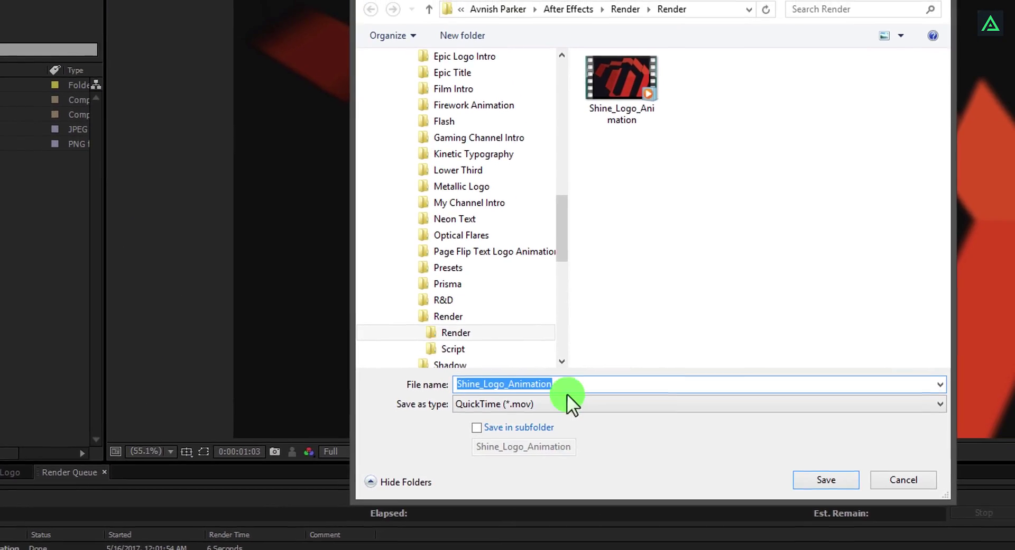
click(565, 392)
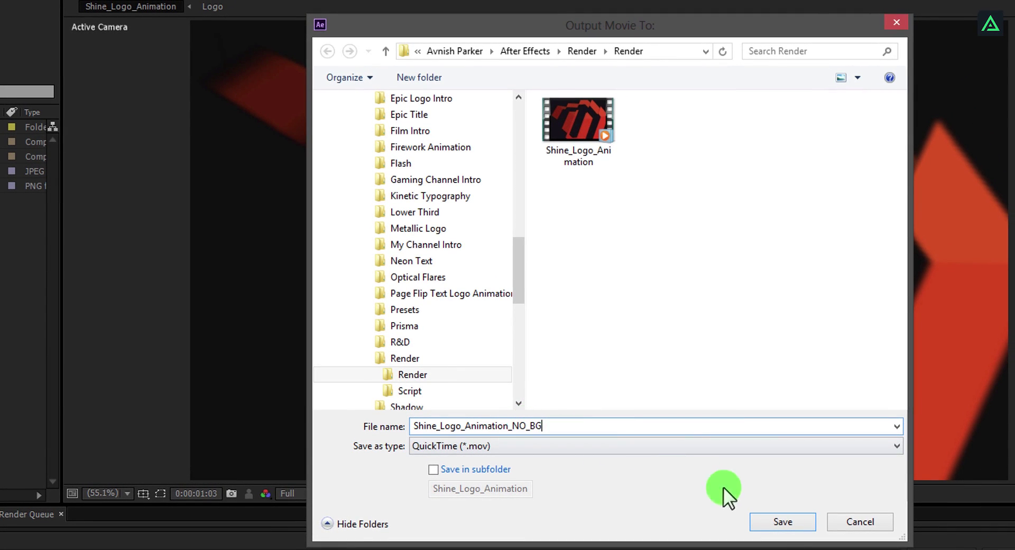
click(776, 521)
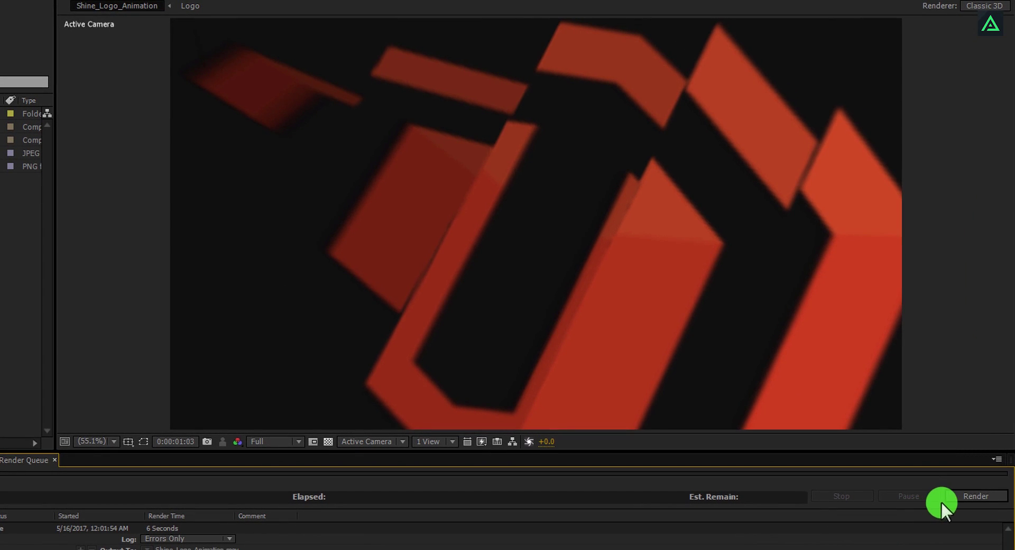
click(947, 496)
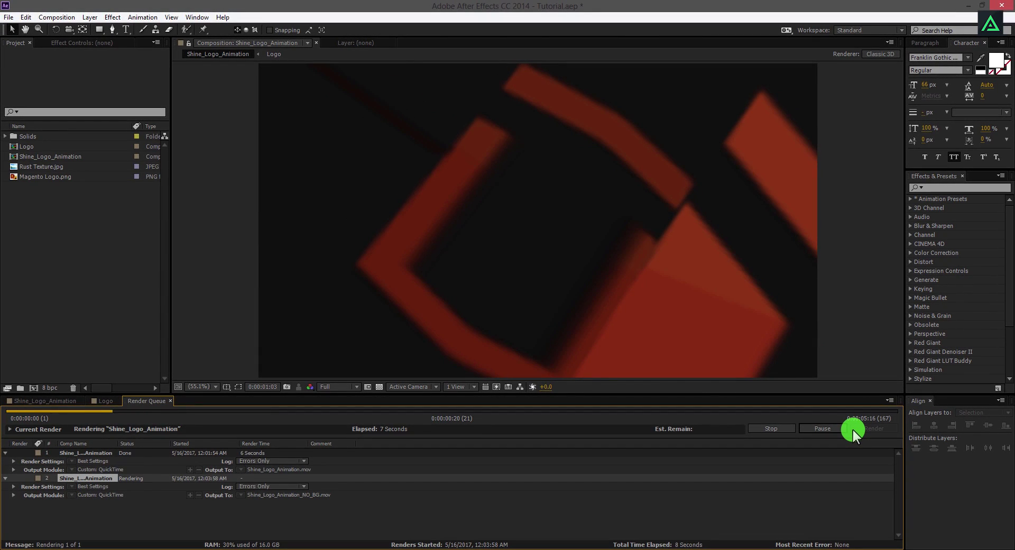
key(Caps_Lock)
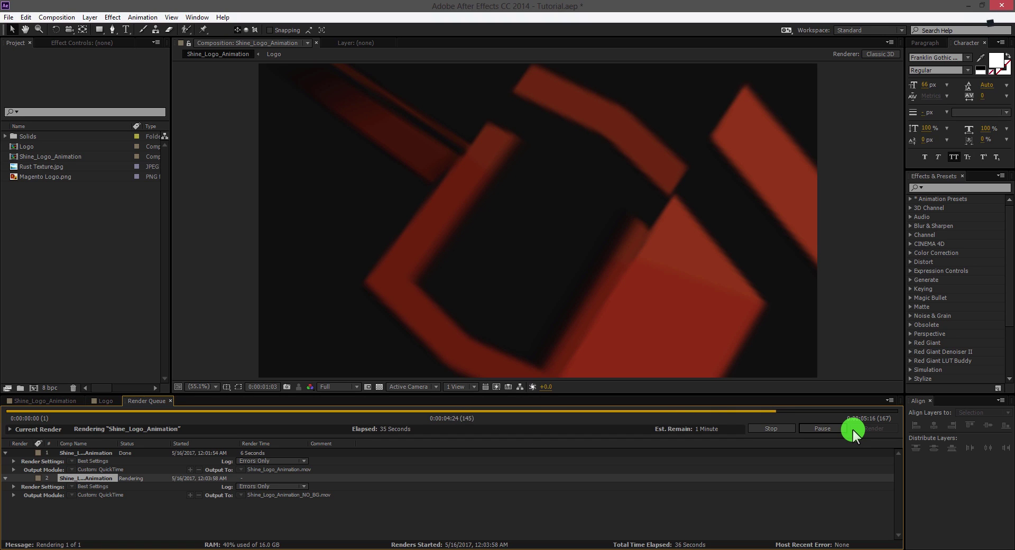
- Play Shine_Logo_Animation_NO_BG from the Render folder, then switch back to After Effects
click(65, 544)
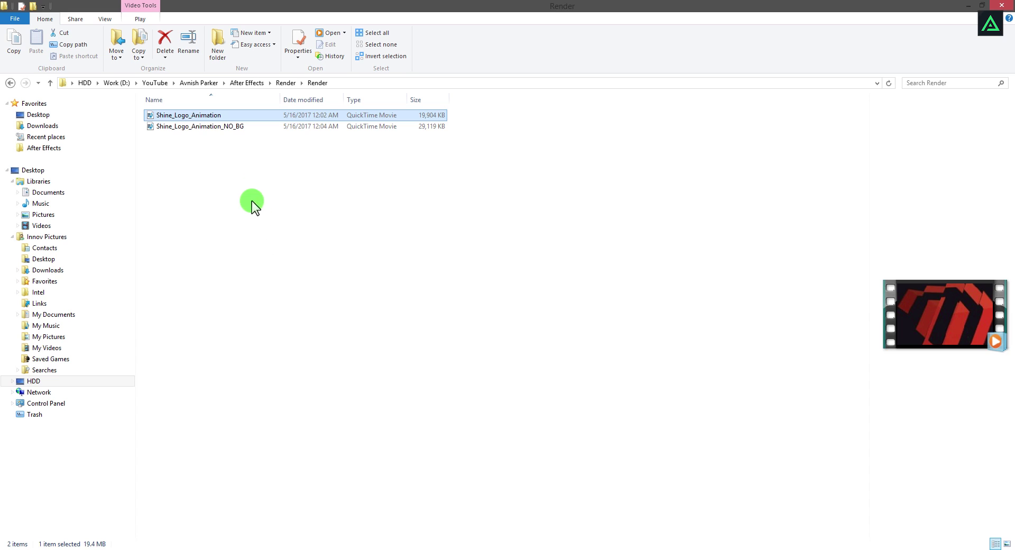
double_click(205, 125)
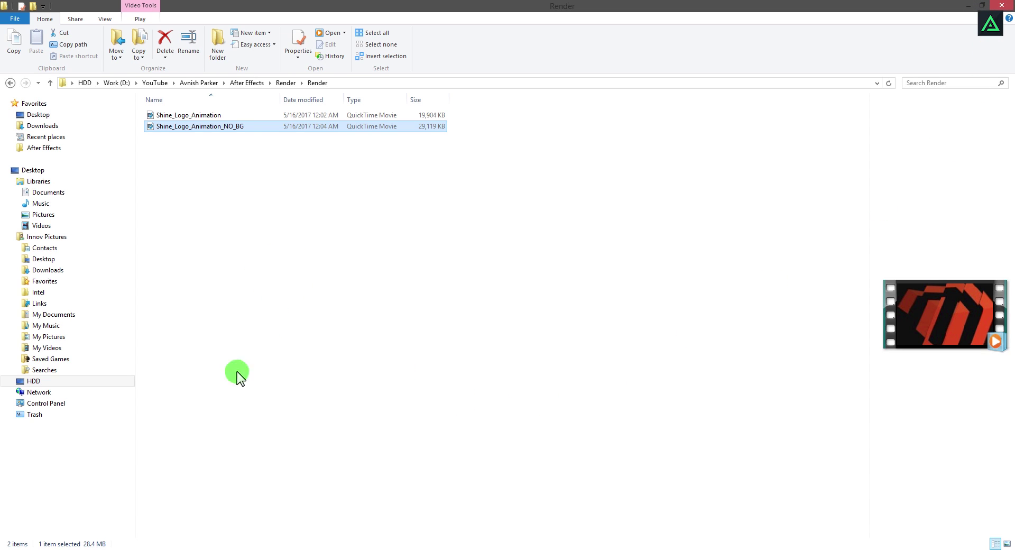
click(133, 549)
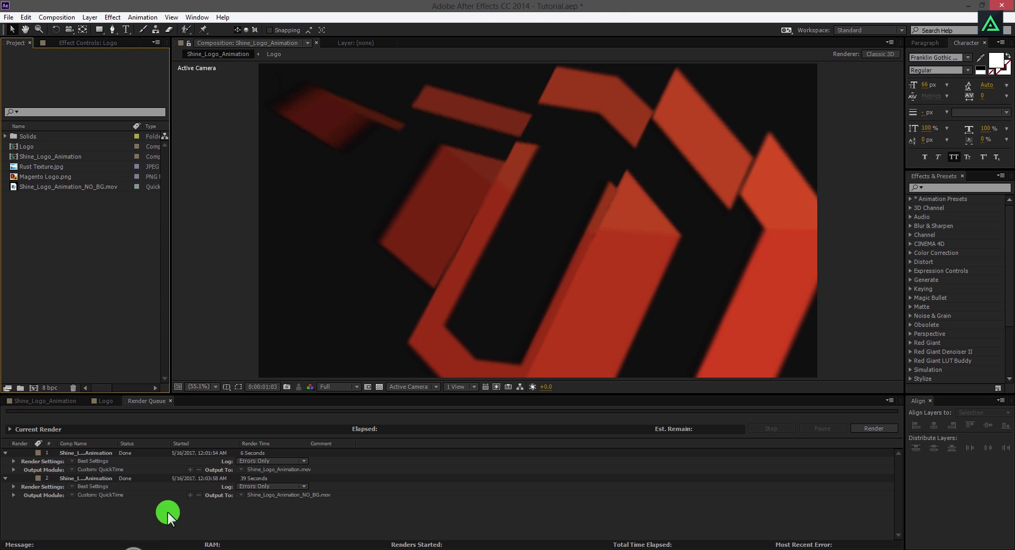
- Preview the Shine_Logo_Animation logo around 0:00:02:04 and add the comp to the render queue again
click(52, 402)
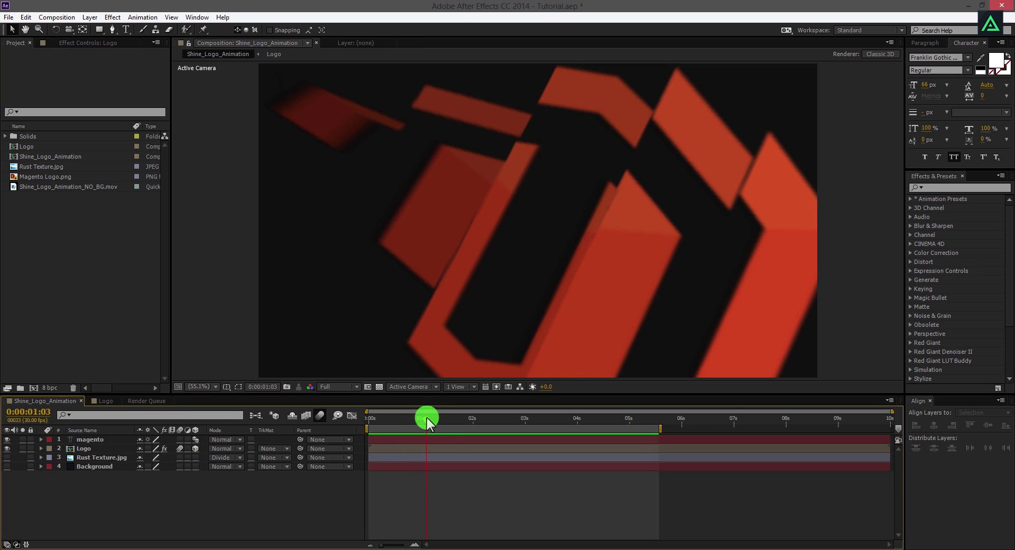
drag(426, 420, 482, 426)
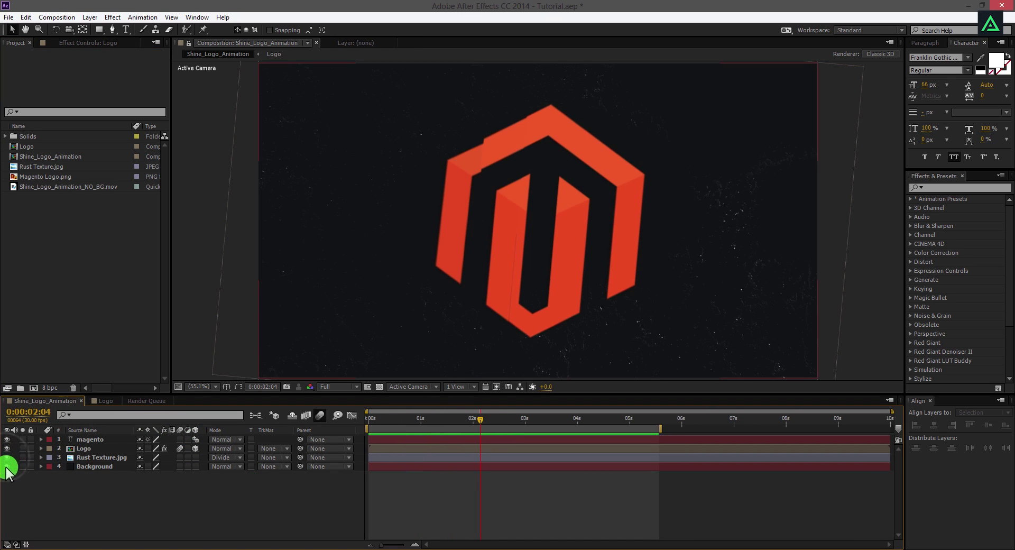
drag(401, 417, 526, 424)
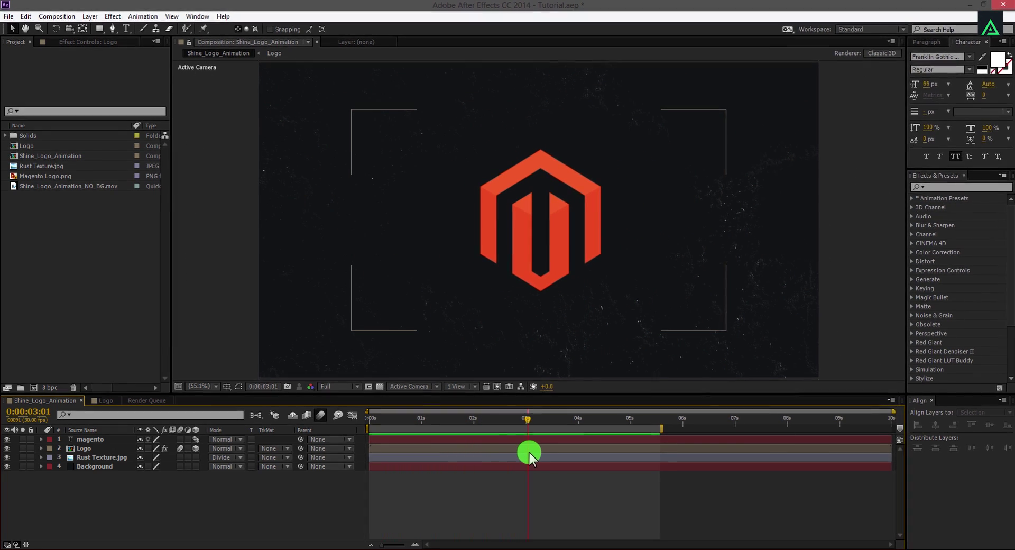
key(ctrl+m)
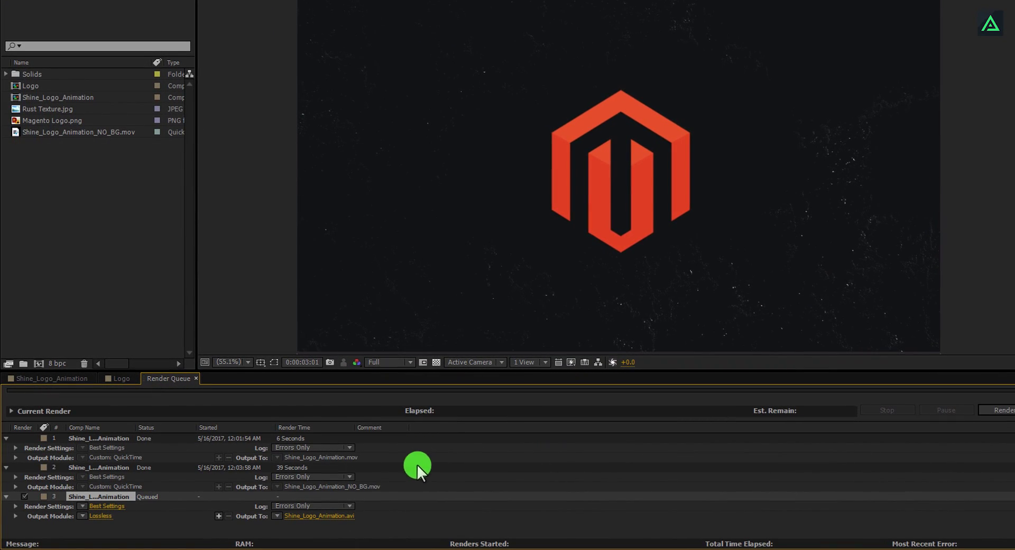
- Set the third item's output to a QuickTime movie using the Photo - JPEG codec
click(106, 514)
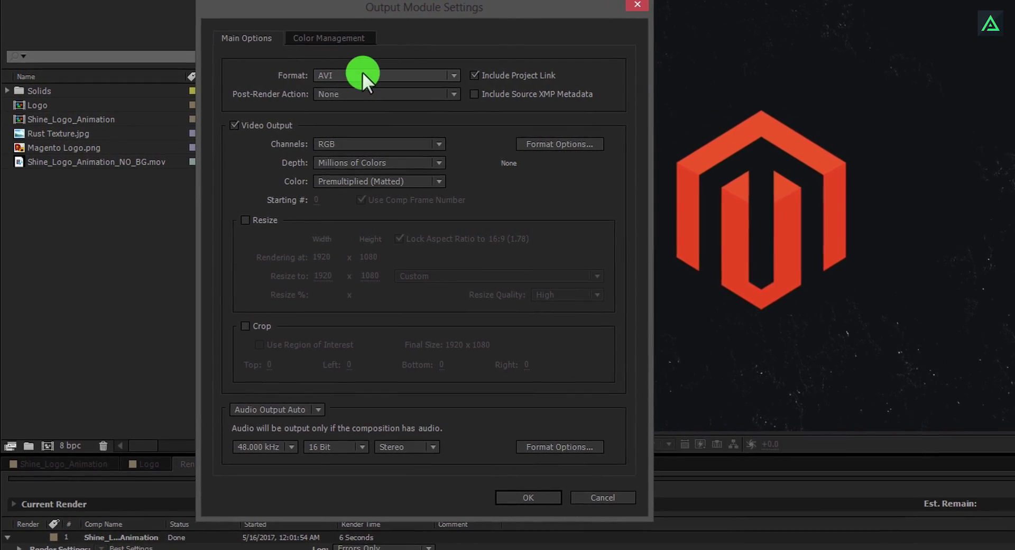
click(320, 63)
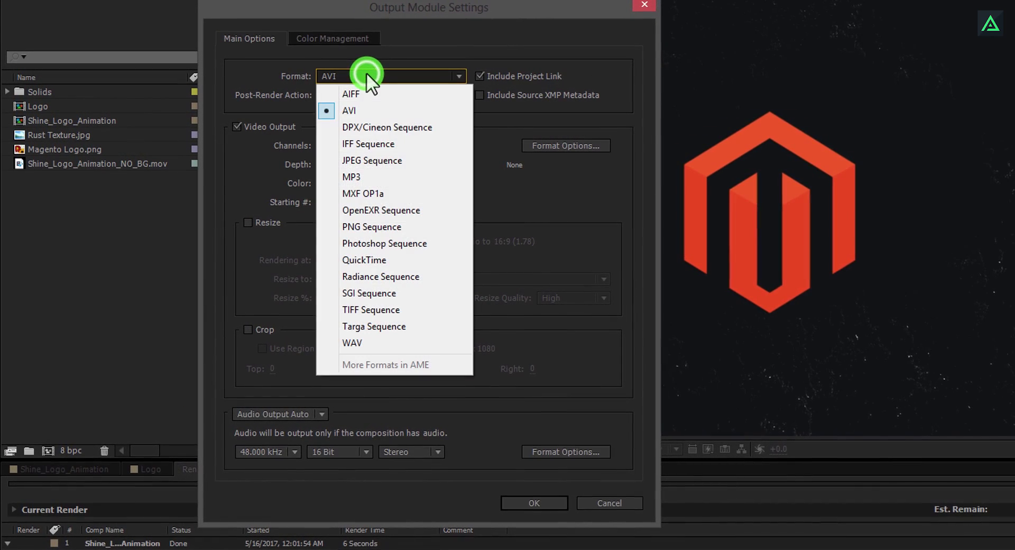
click(421, 259)
click(562, 144)
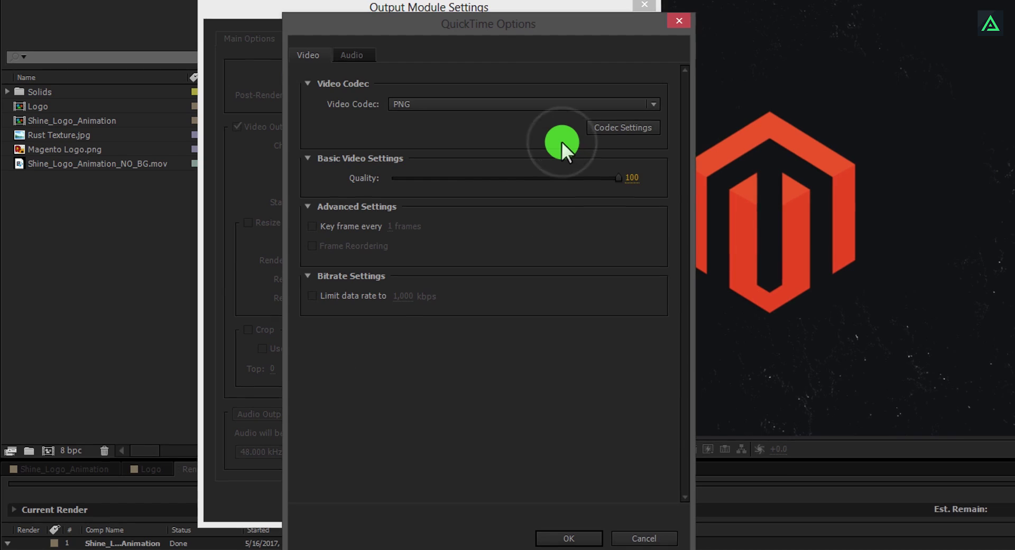
click(537, 102)
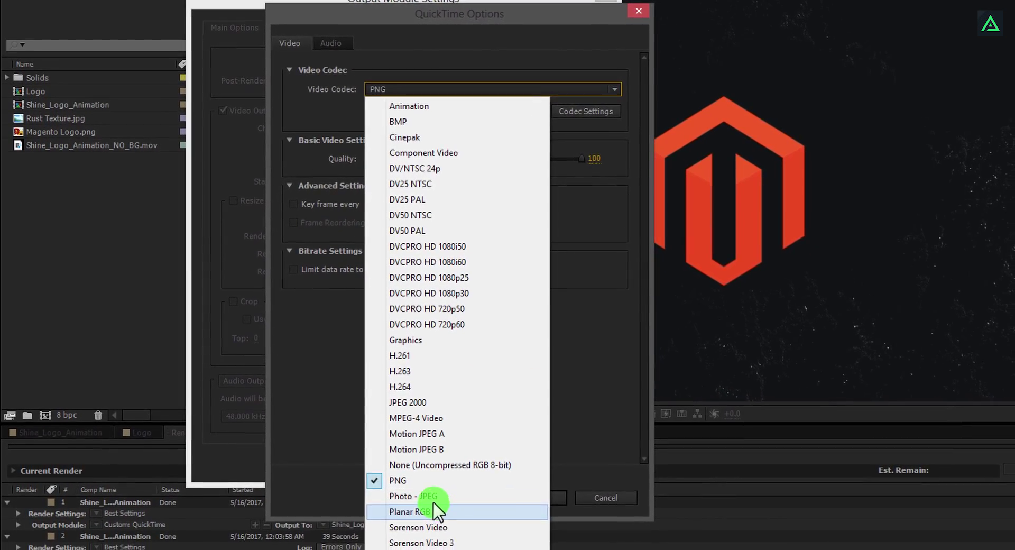
click(440, 484)
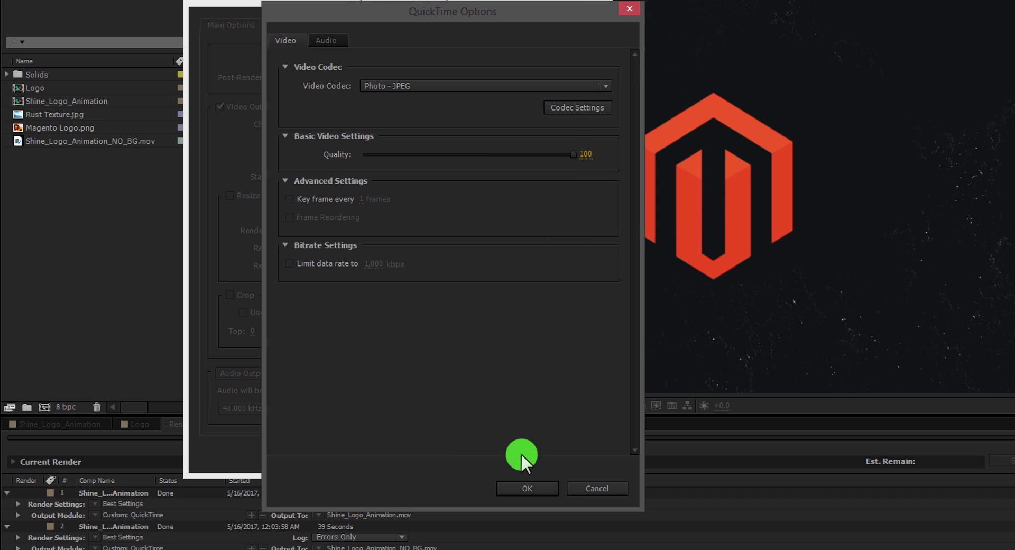
click(518, 485)
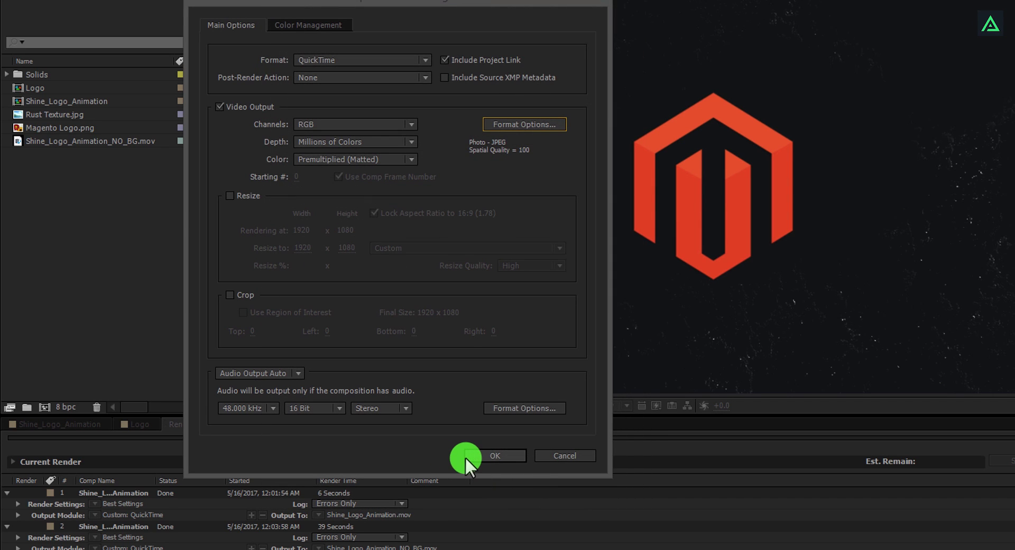
click(467, 456)
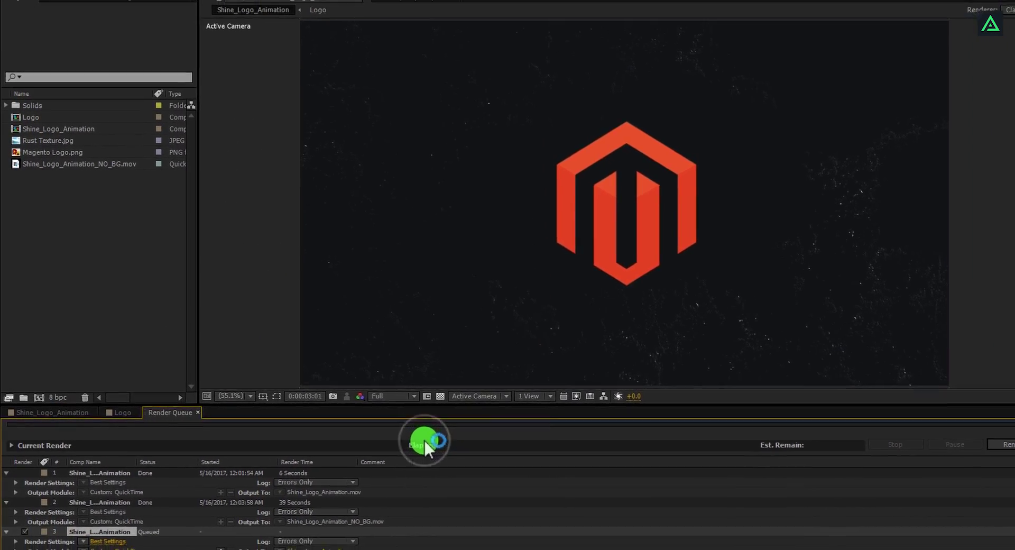
- Rename the third output file to Shine_Logo_Animation_HQ.mov and start the render
click(324, 548)
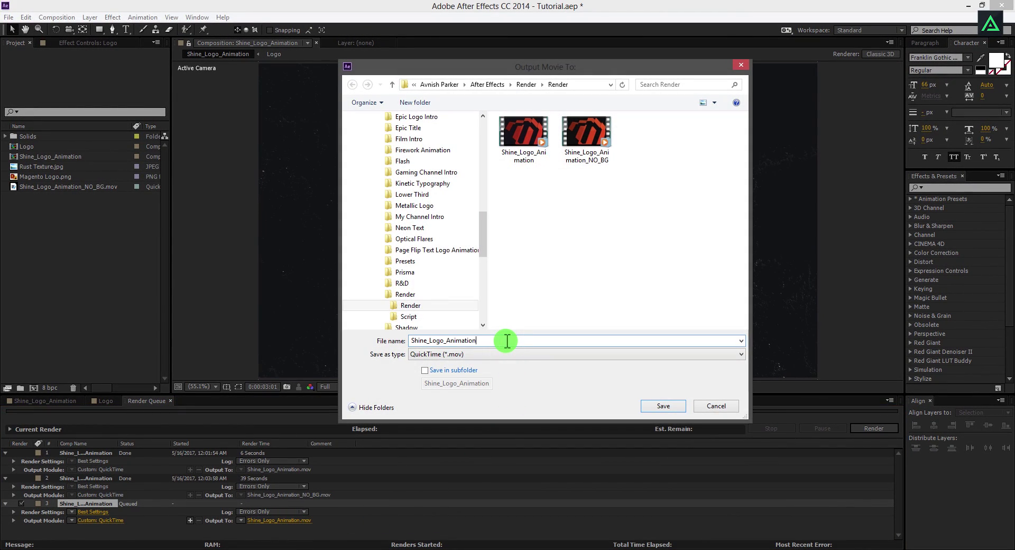
text(_HQ)
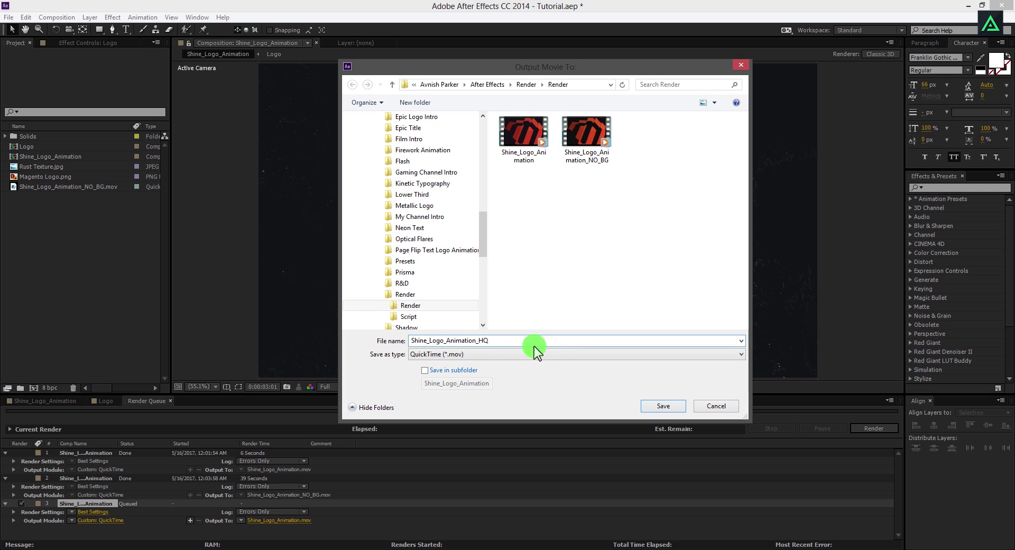
click(650, 405)
click(859, 429)
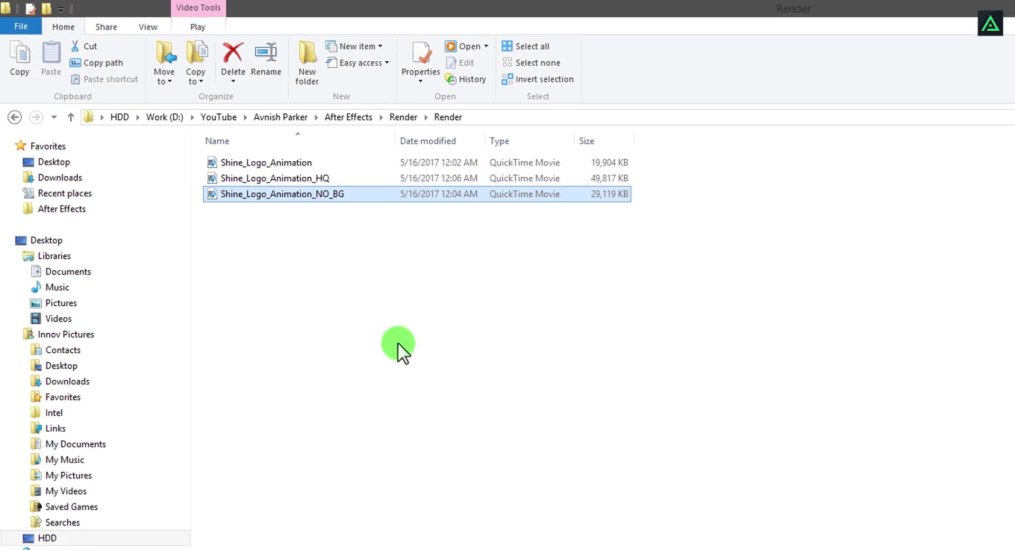
- Play Shine_Logo_Animation_HQ from the Render folder, close the player, and return to After Effects
click(292, 178)
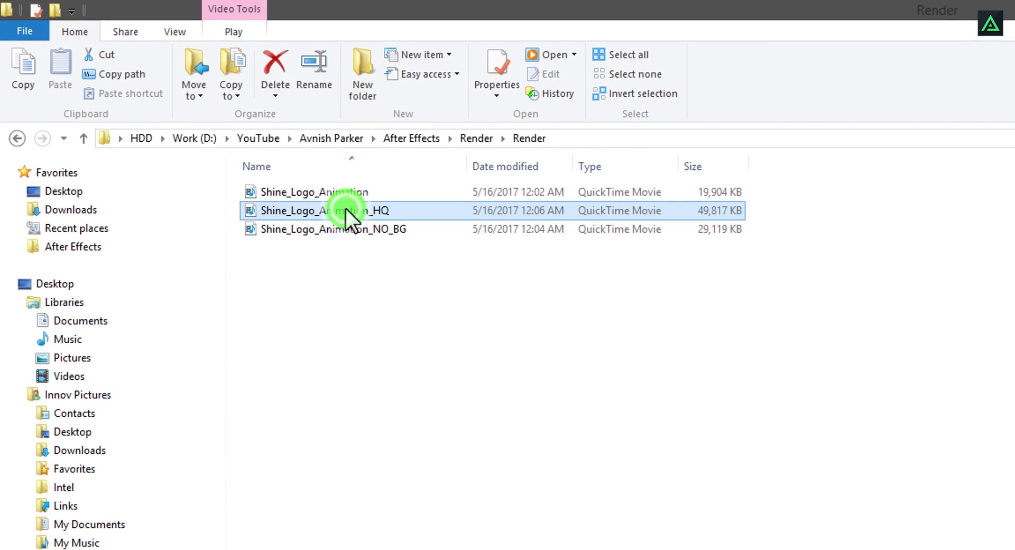
double_click(345, 209)
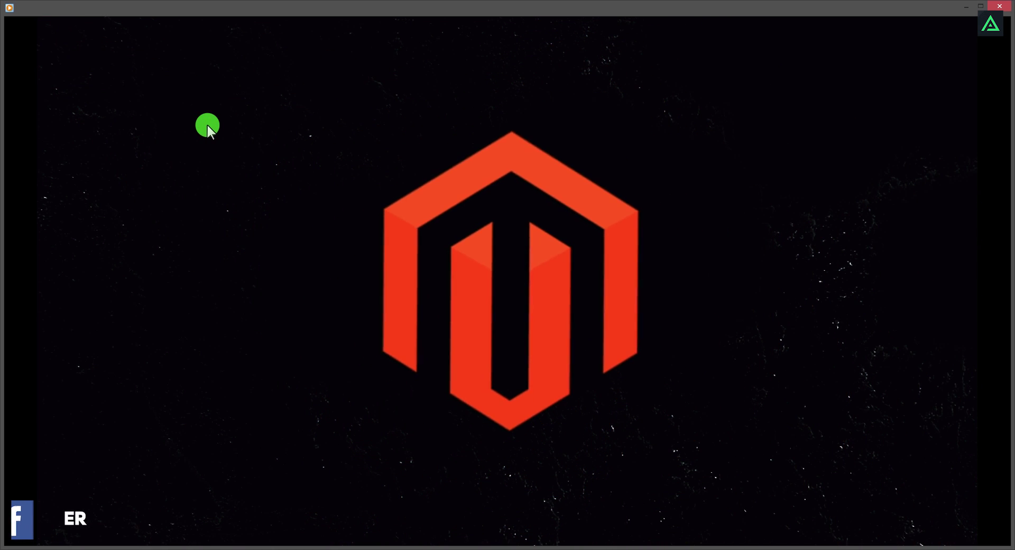
click(1006, 5)
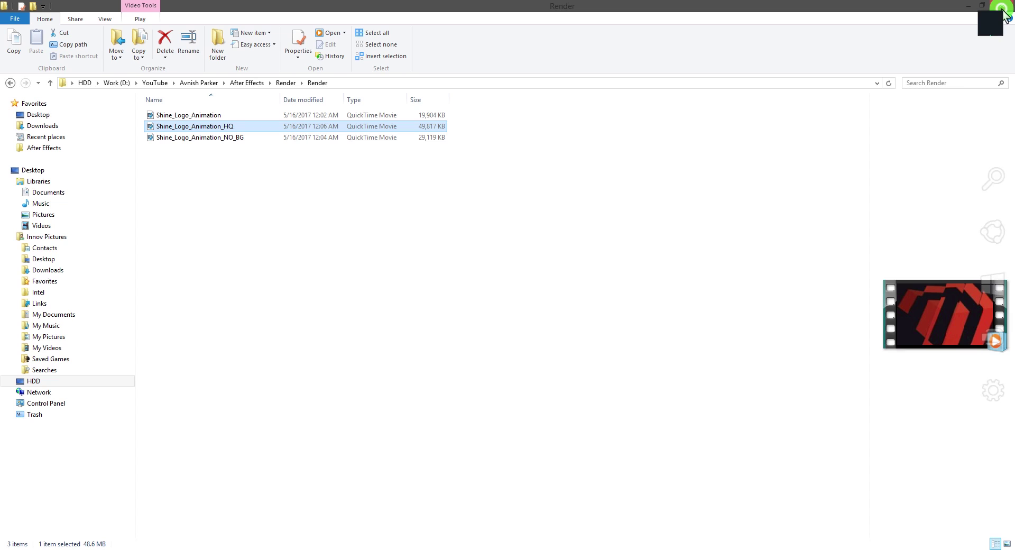
click(347, 241)
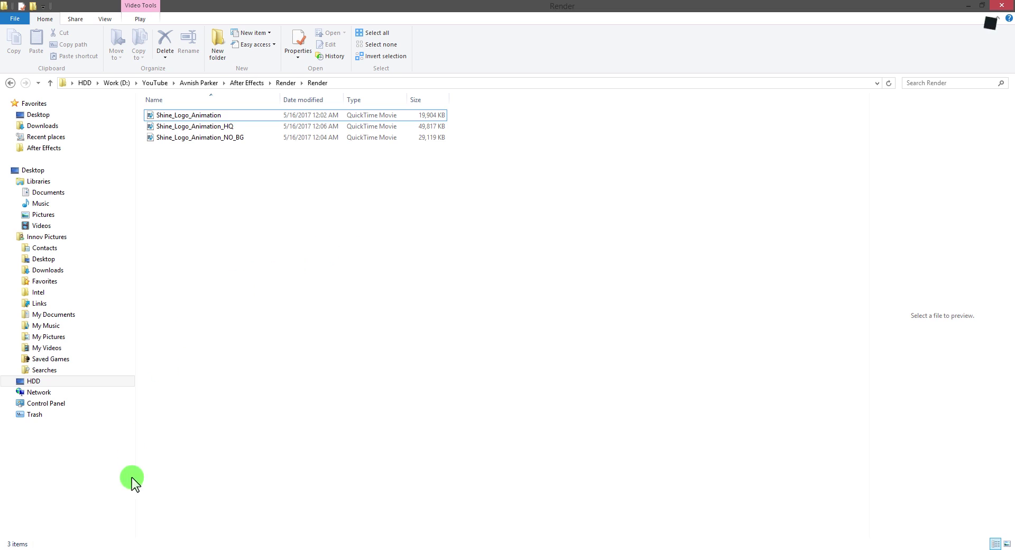
click(367, 549)
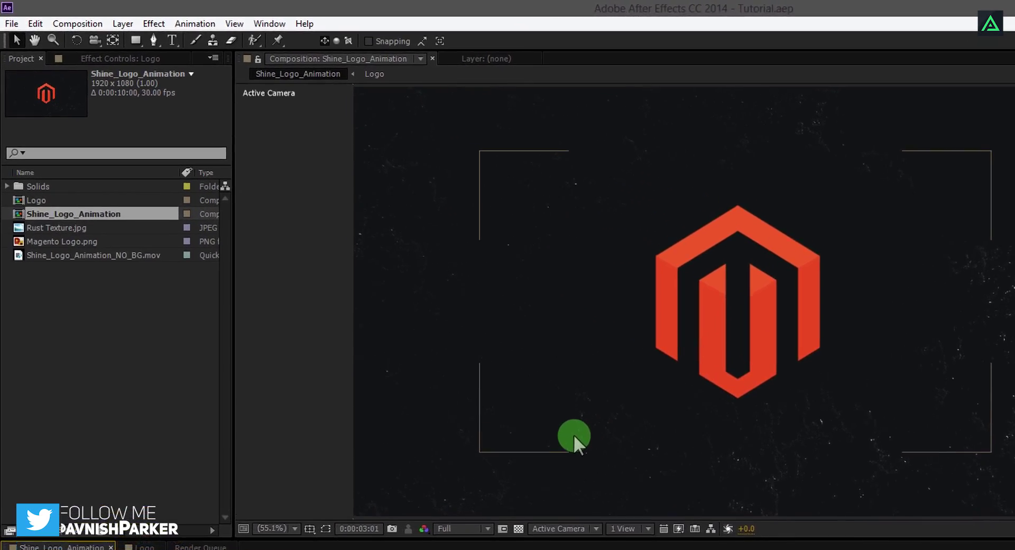
- Open Memory & Multiprocessing preferences and scrub reserved RAM up to 15 GB, then back to 3 GB
click(34, 23)
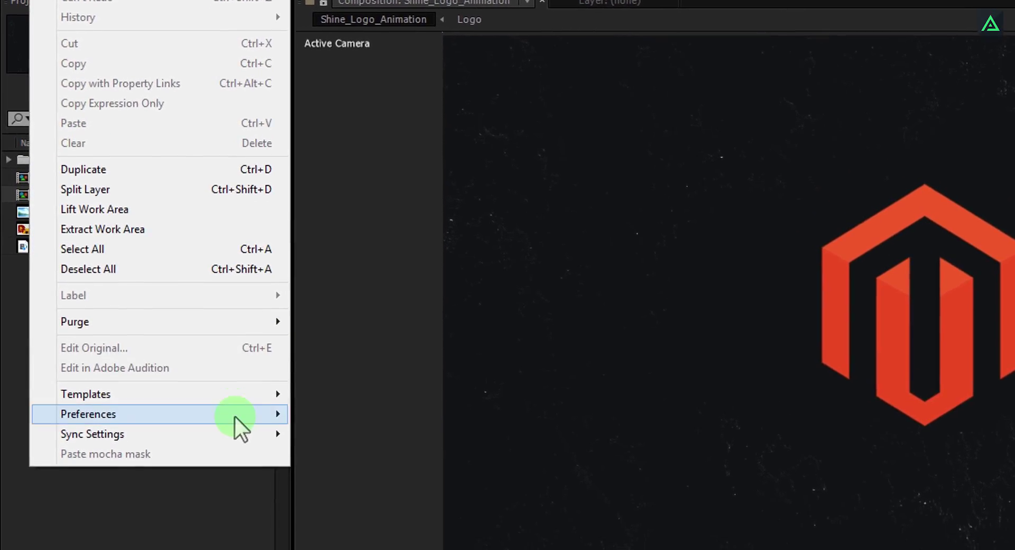
mouse_move(238, 465)
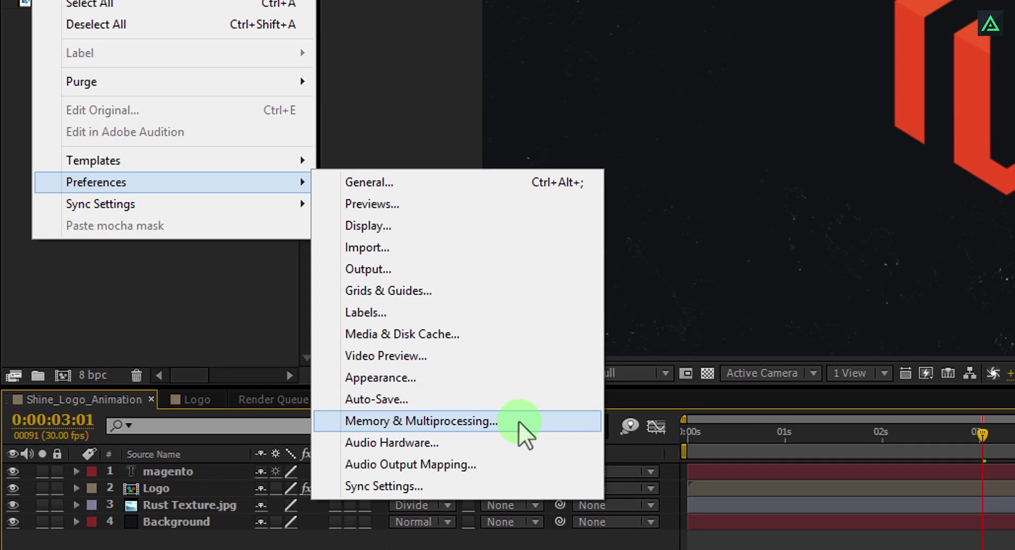
click(518, 420)
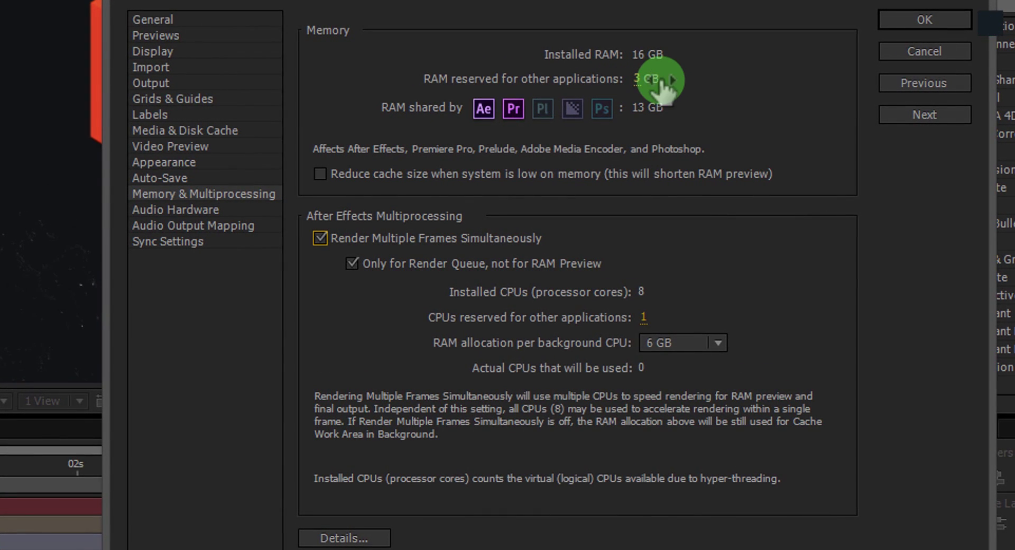
drag(642, 78, 698, 77)
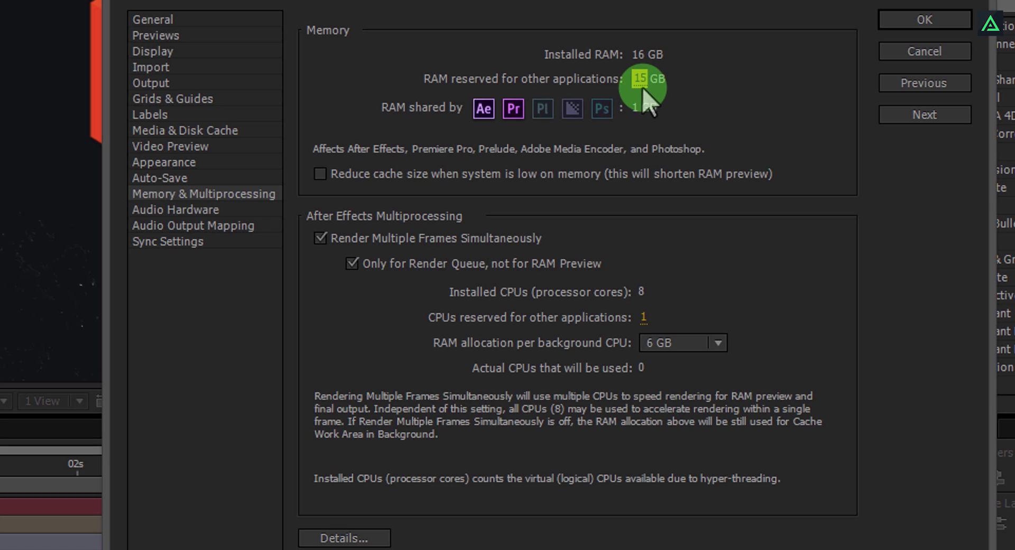
drag(642, 80, 591, 80)
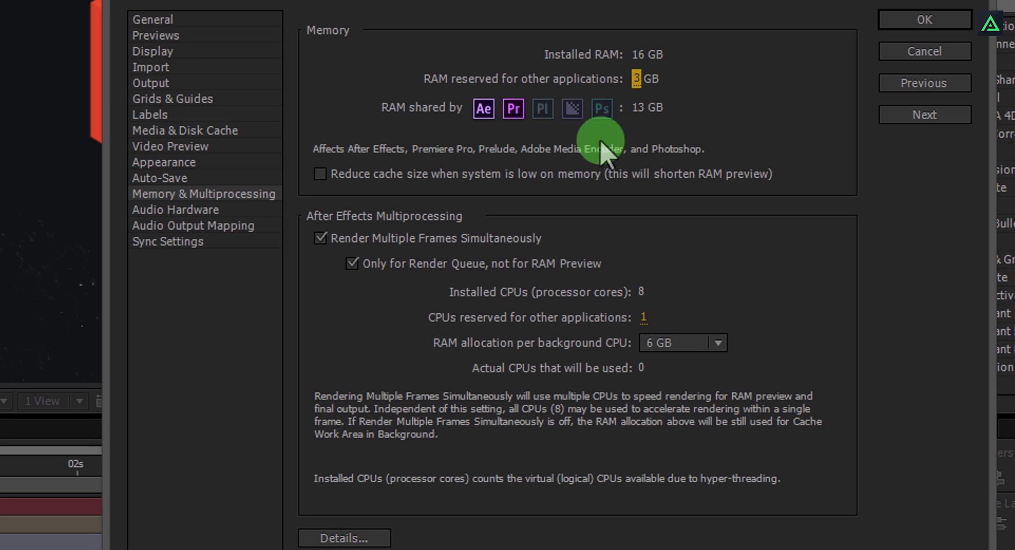
- Keep Render Multiple Frames Simultaneously on and set CPUs reserved for other applications to 1
click(320, 239)
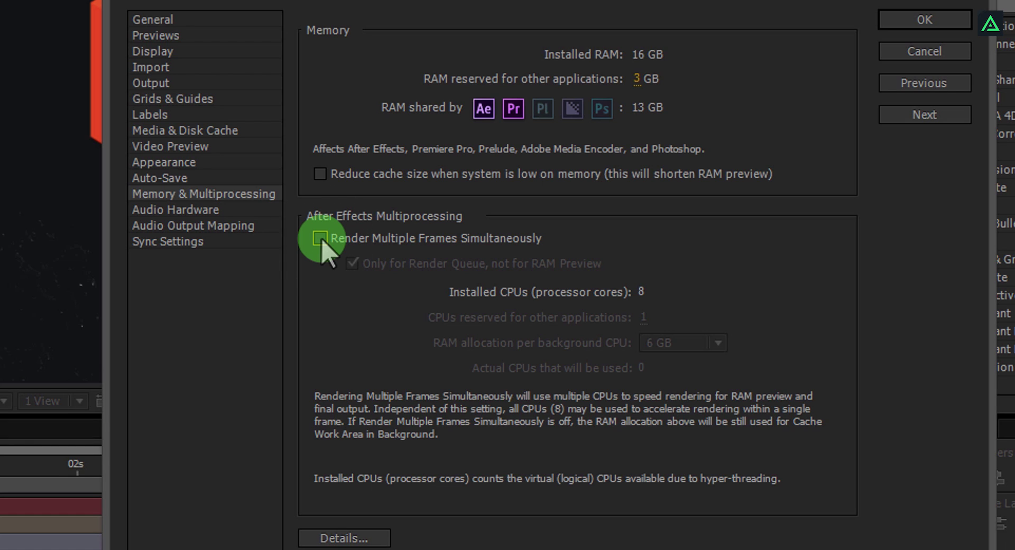
click(320, 238)
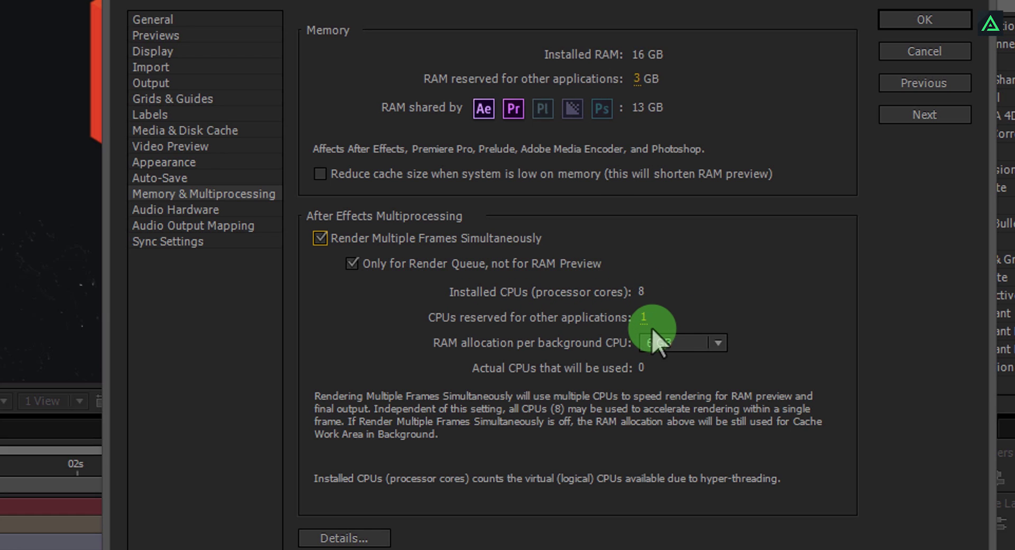
drag(646, 323, 697, 314)
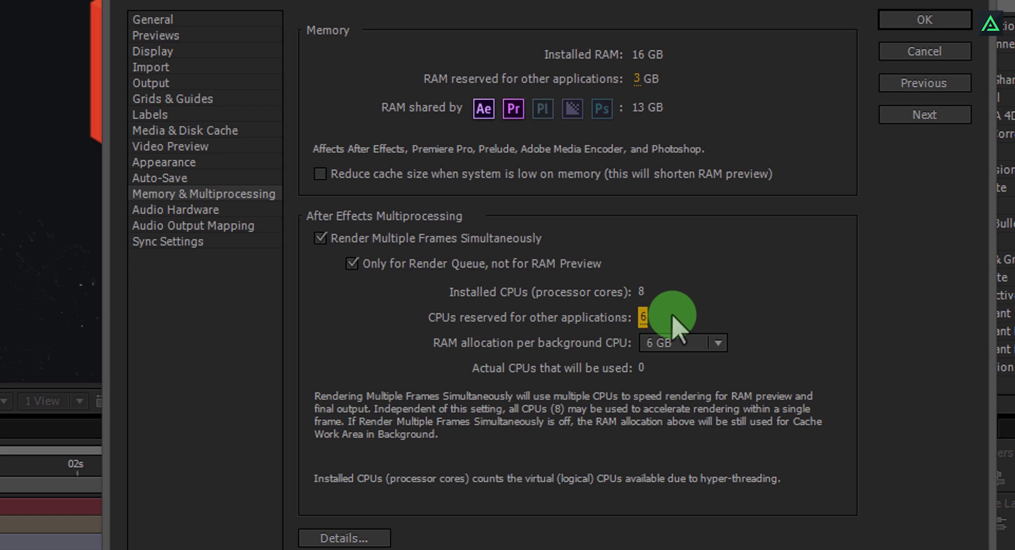
drag(642, 320, 600, 319)
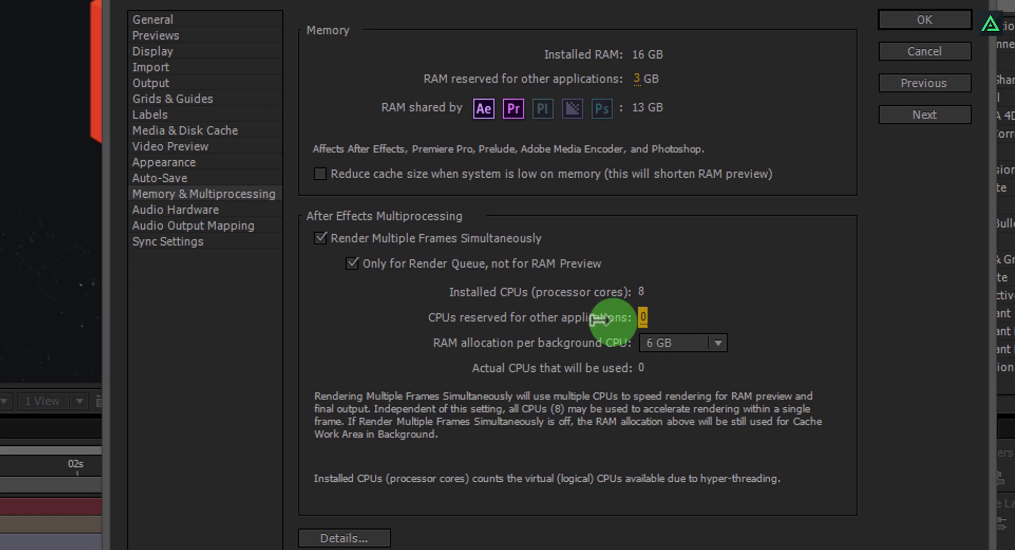
click(658, 317)
text(1)
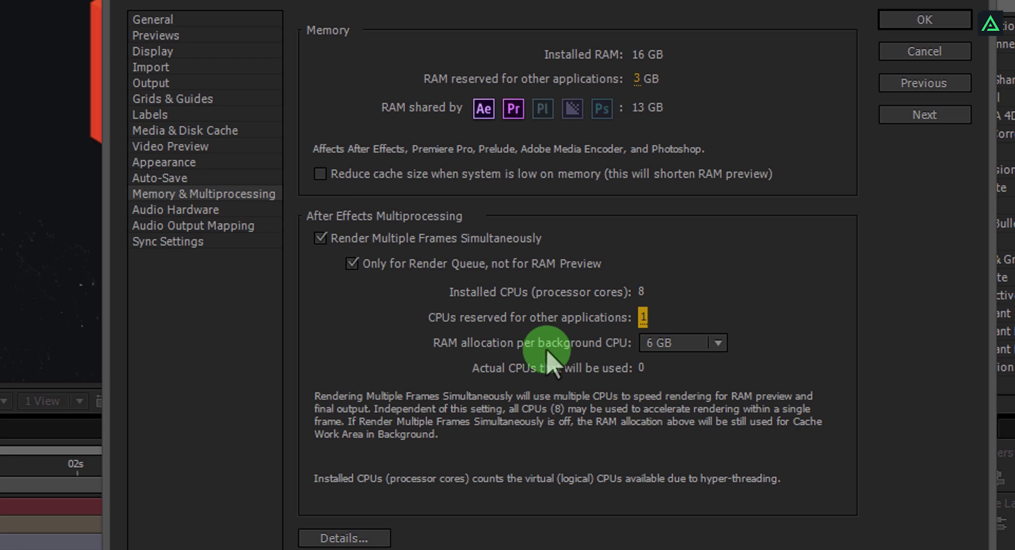
- Keep 6 GB RAM per background CPU and apply the preferences
click(692, 353)
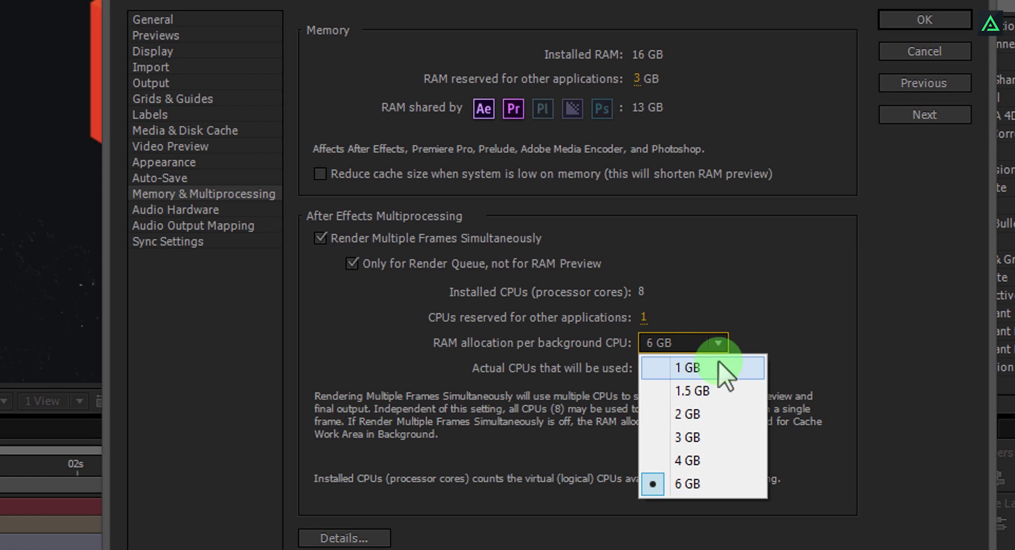
click(701, 485)
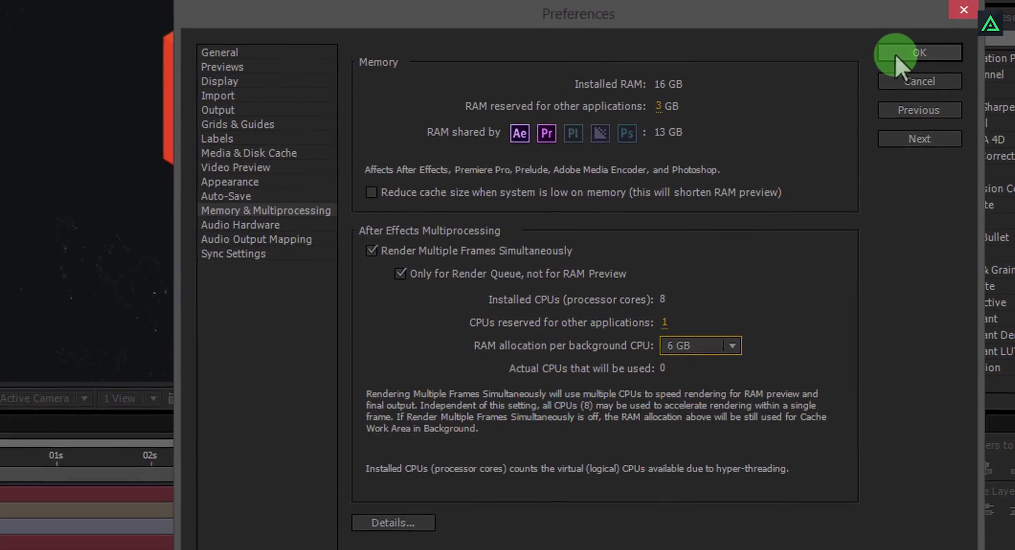
click(896, 53)
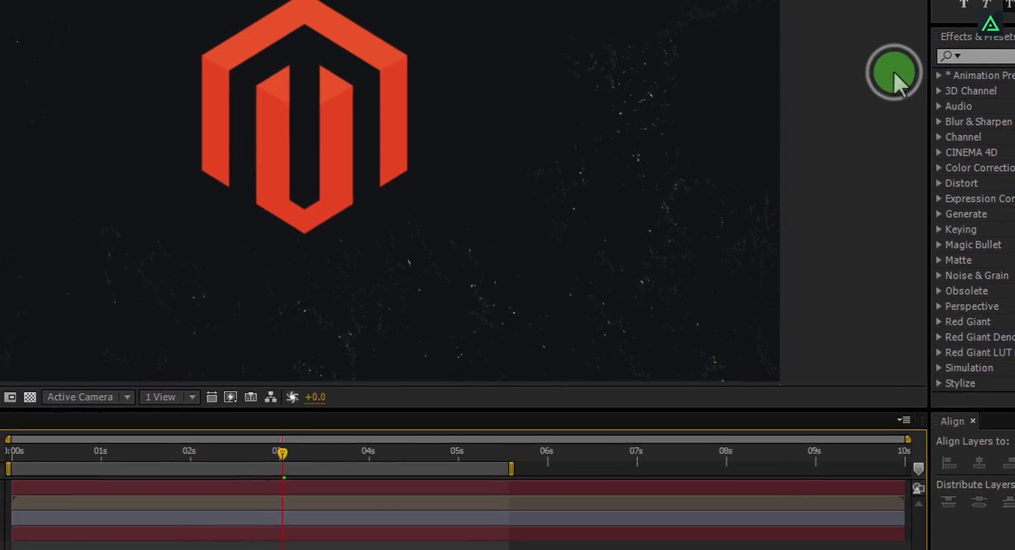